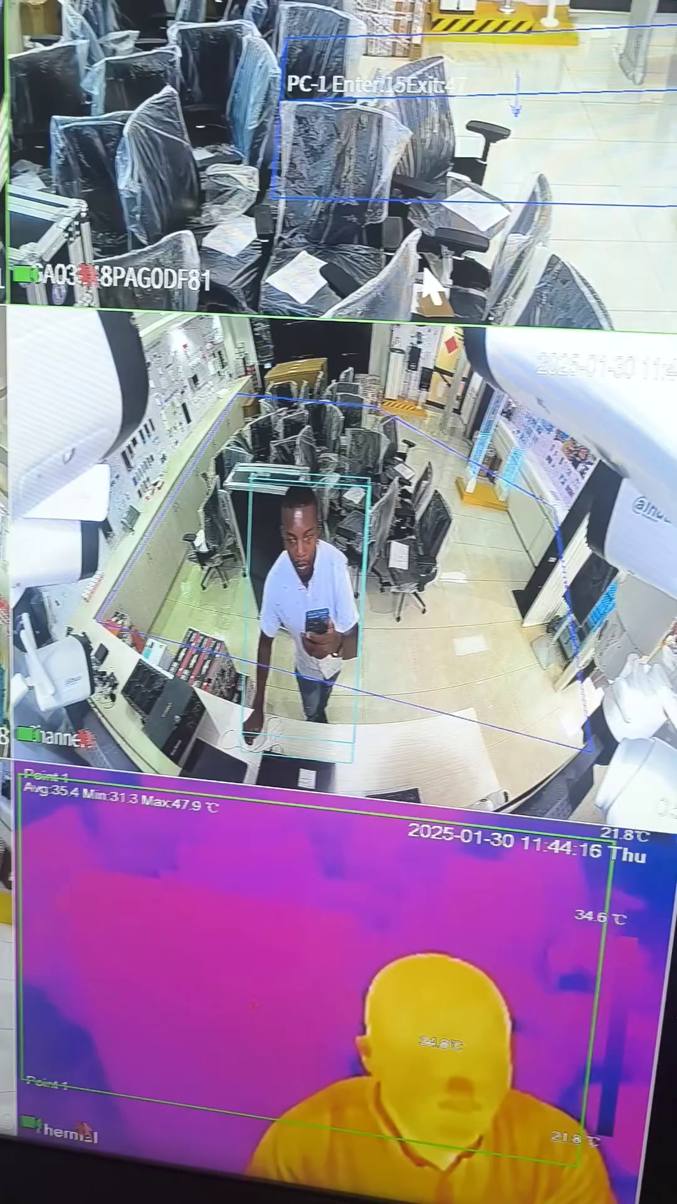
# From the live view, open Main Menu Storage and view the Disk Manager and Schedule pages.
pyautogui.rightClick(424, 271)
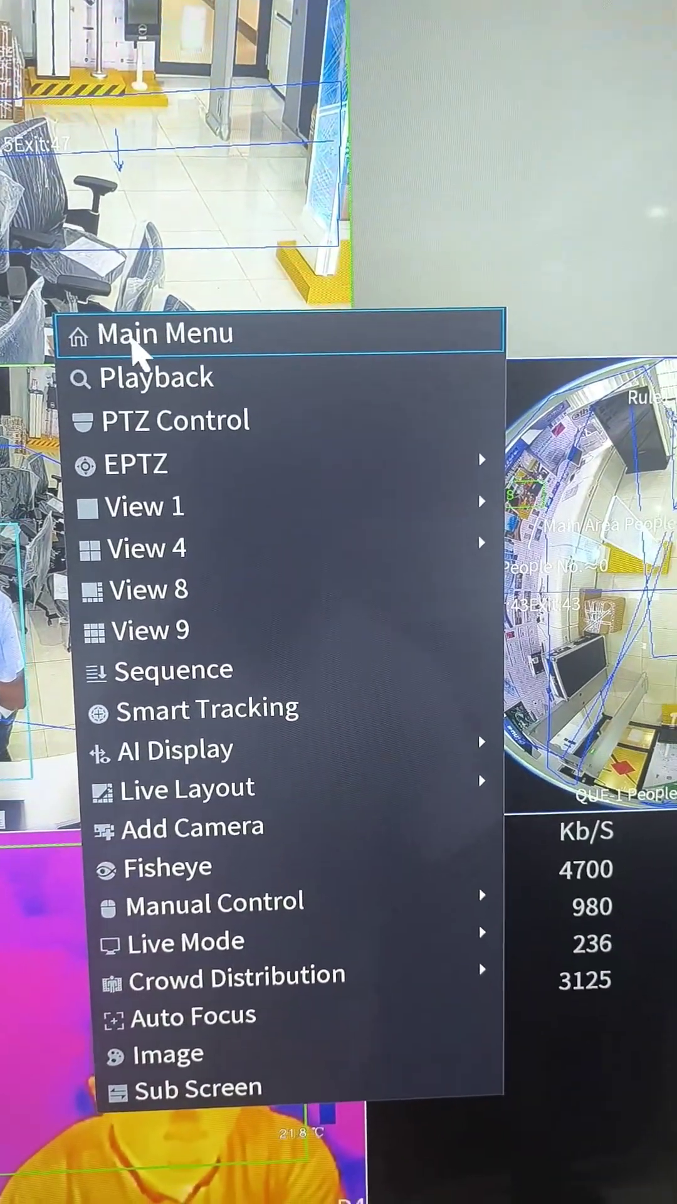
pyautogui.click(141, 343)
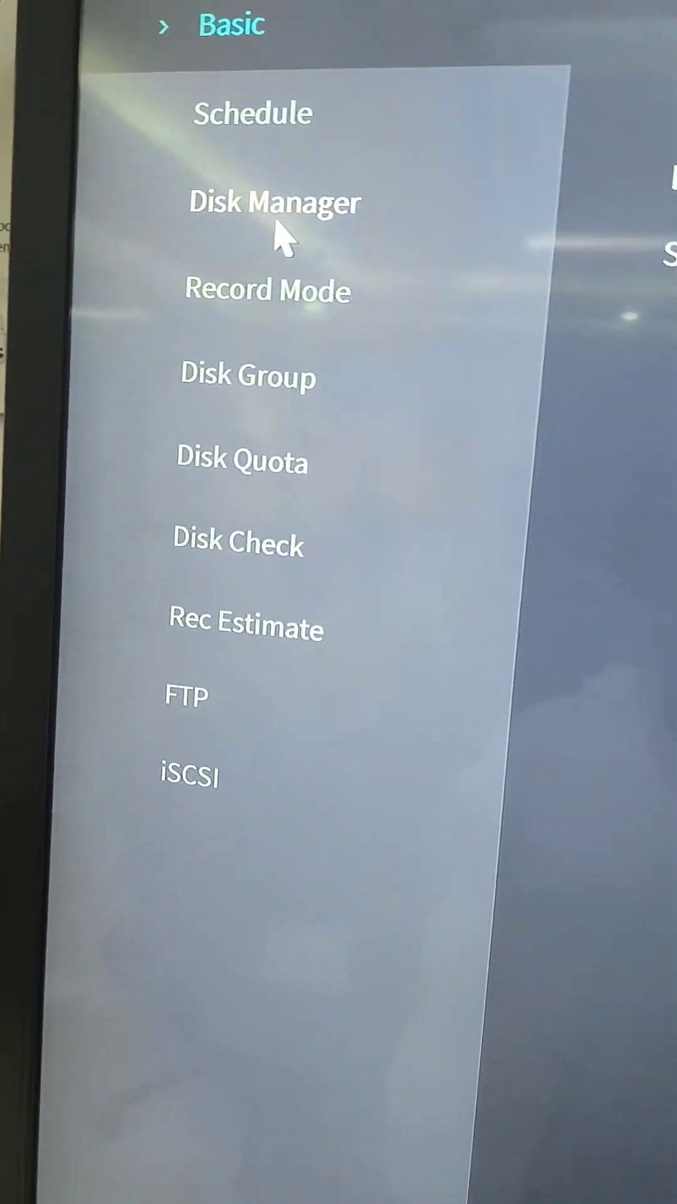
pyautogui.click(275, 223)
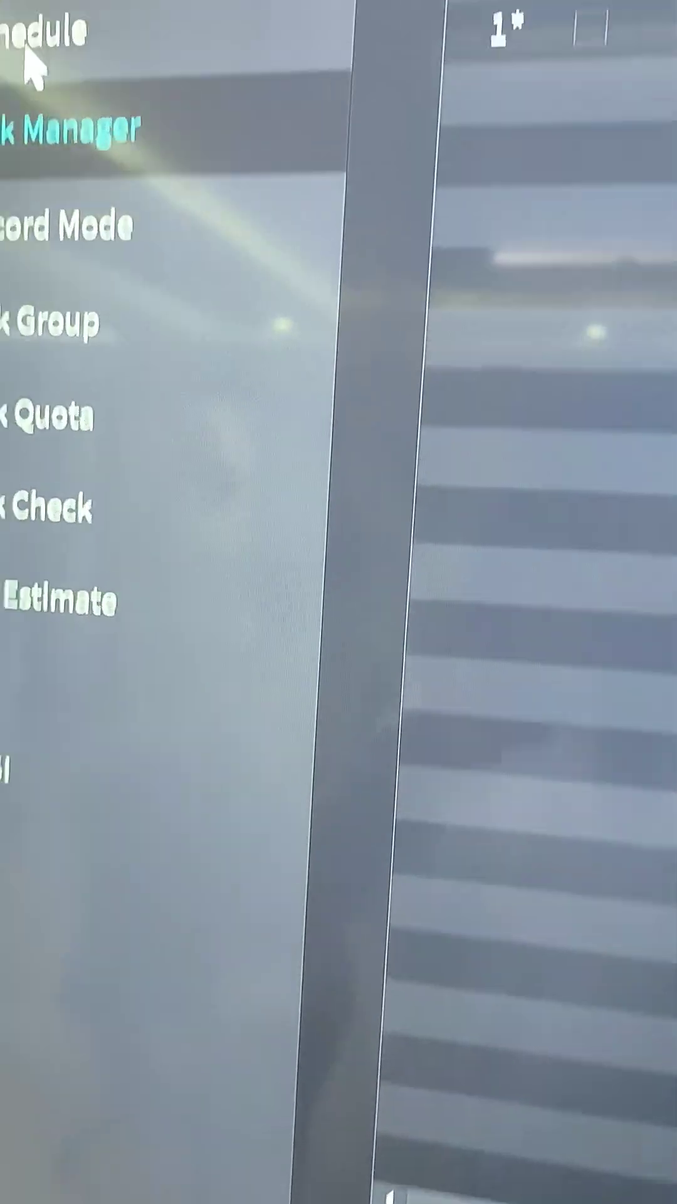
pyautogui.click(29, 47)
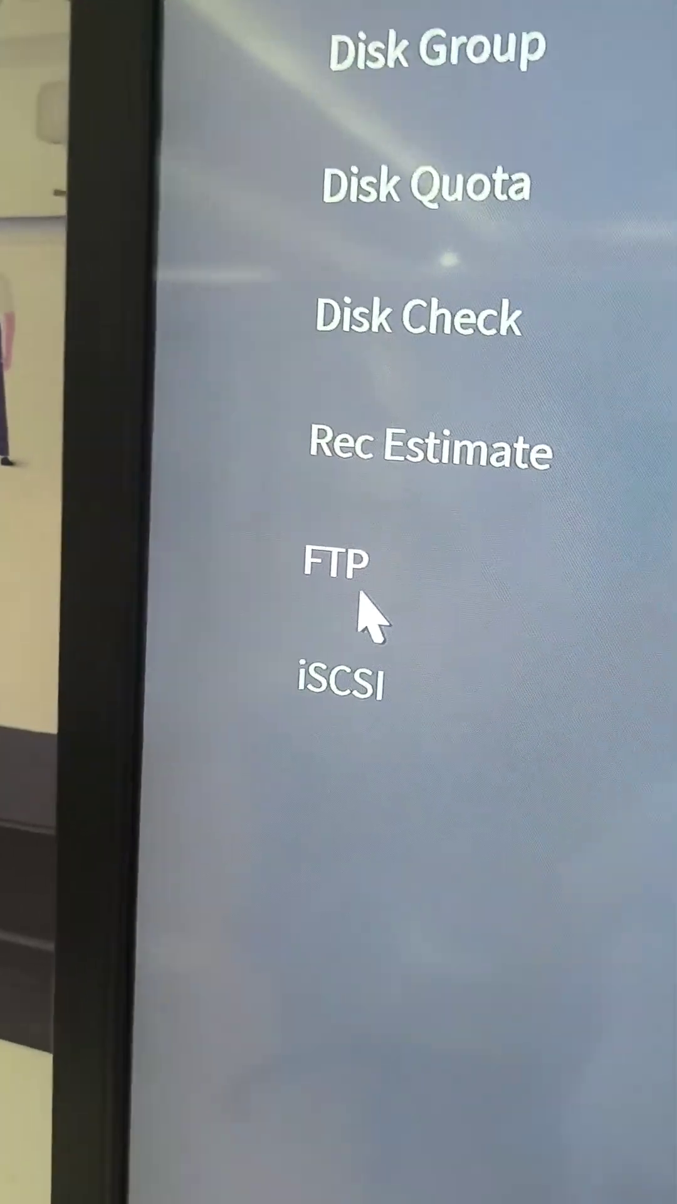
# Enable FTP uploading with the plain FTP protocol, accepting the security warning.
pyautogui.click(285, 540)
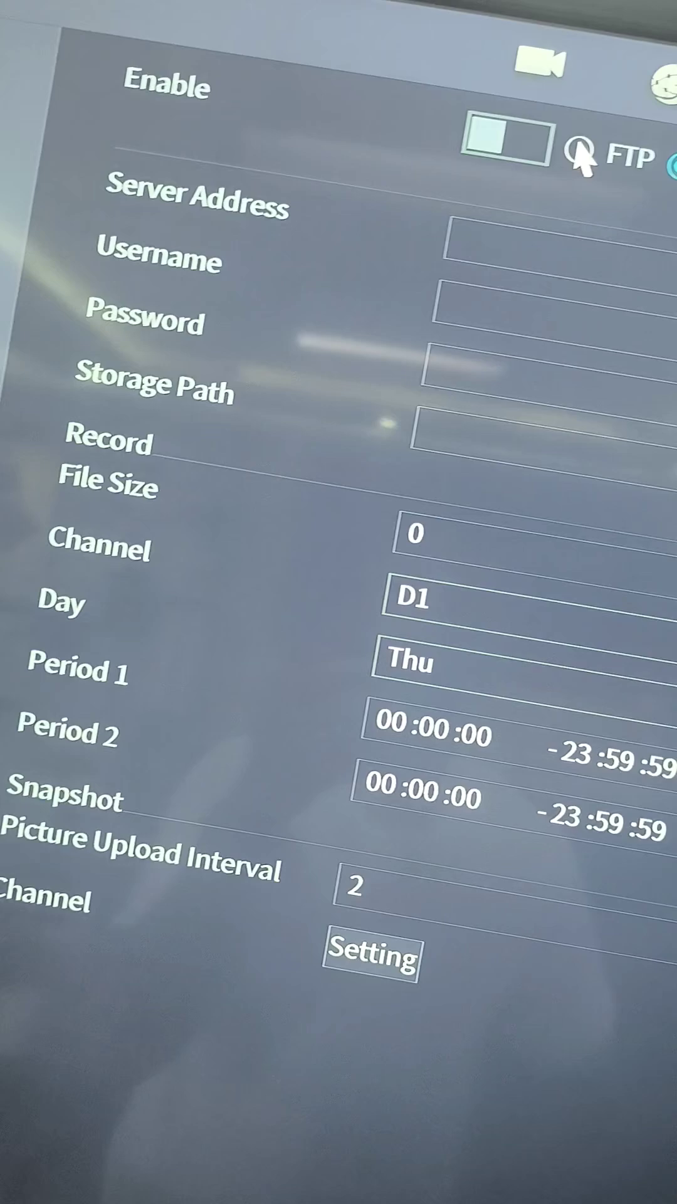
pyautogui.click(557, 148)
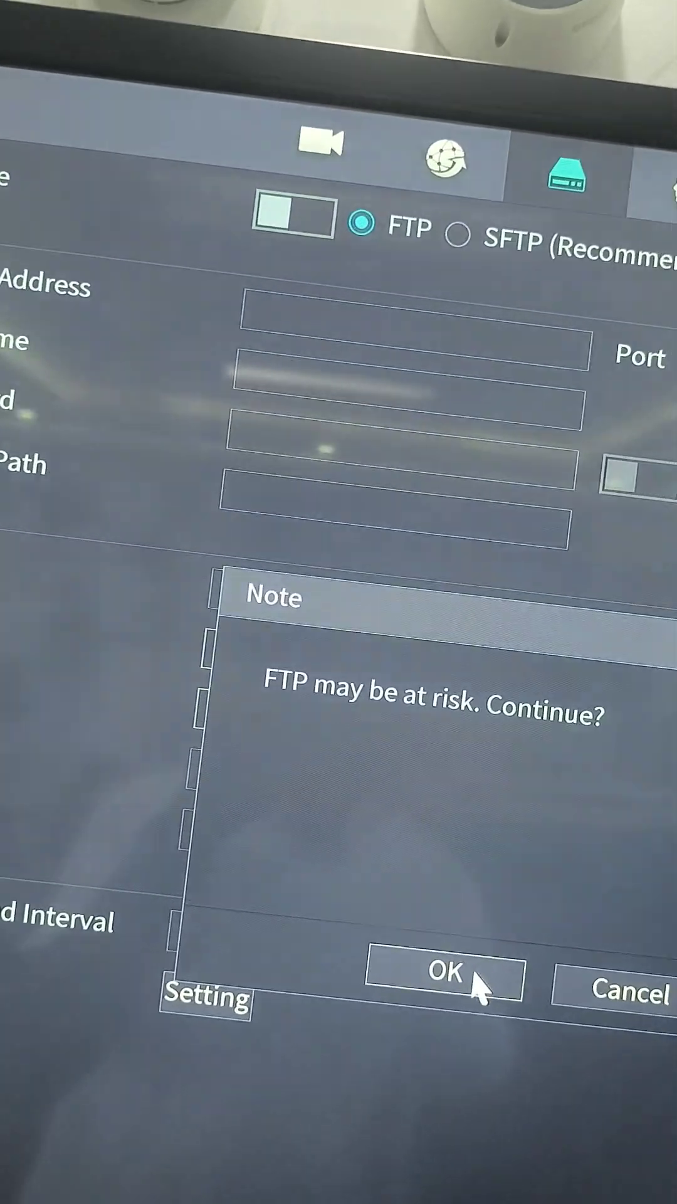
pyautogui.click(536, 973)
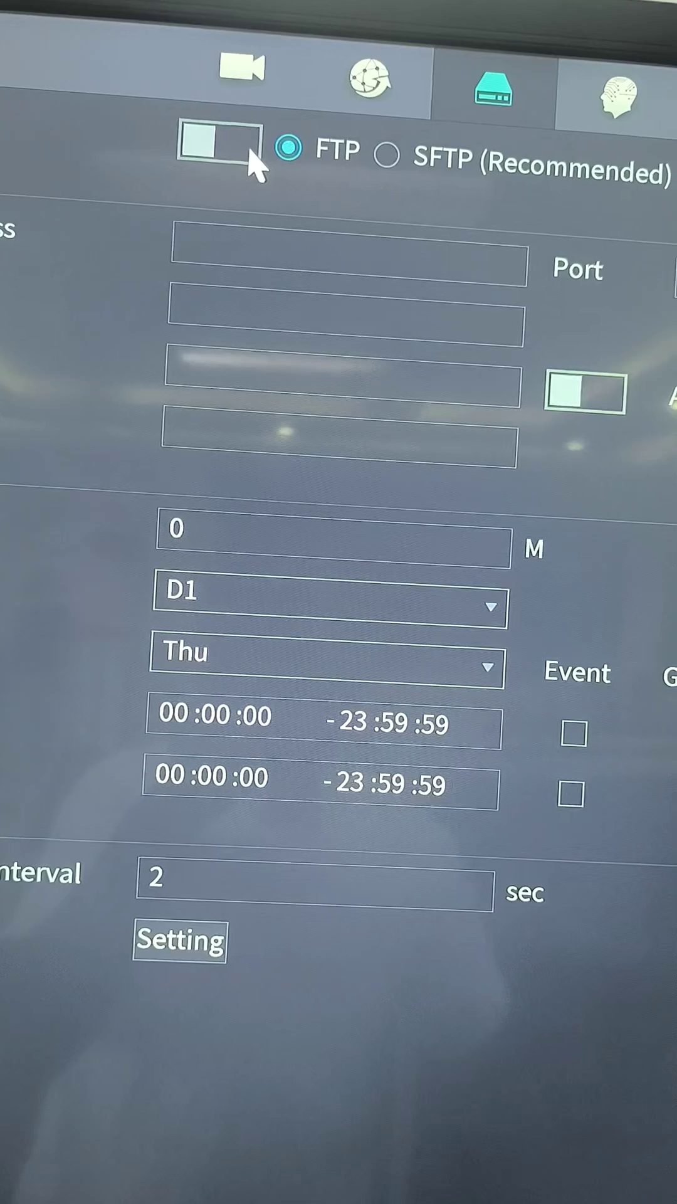
pyautogui.click(261, 163)
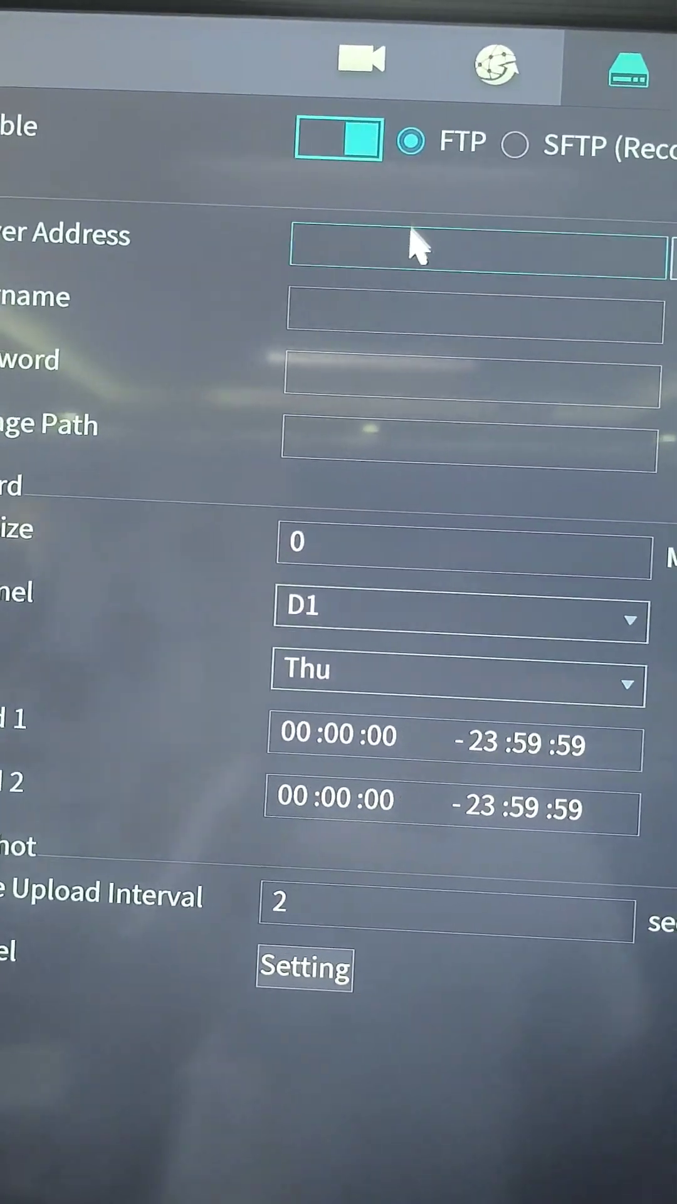
# Enter 193.203.189.79 as the FTP server address with the on-screen keyboard.
pyautogui.click(362, 299)
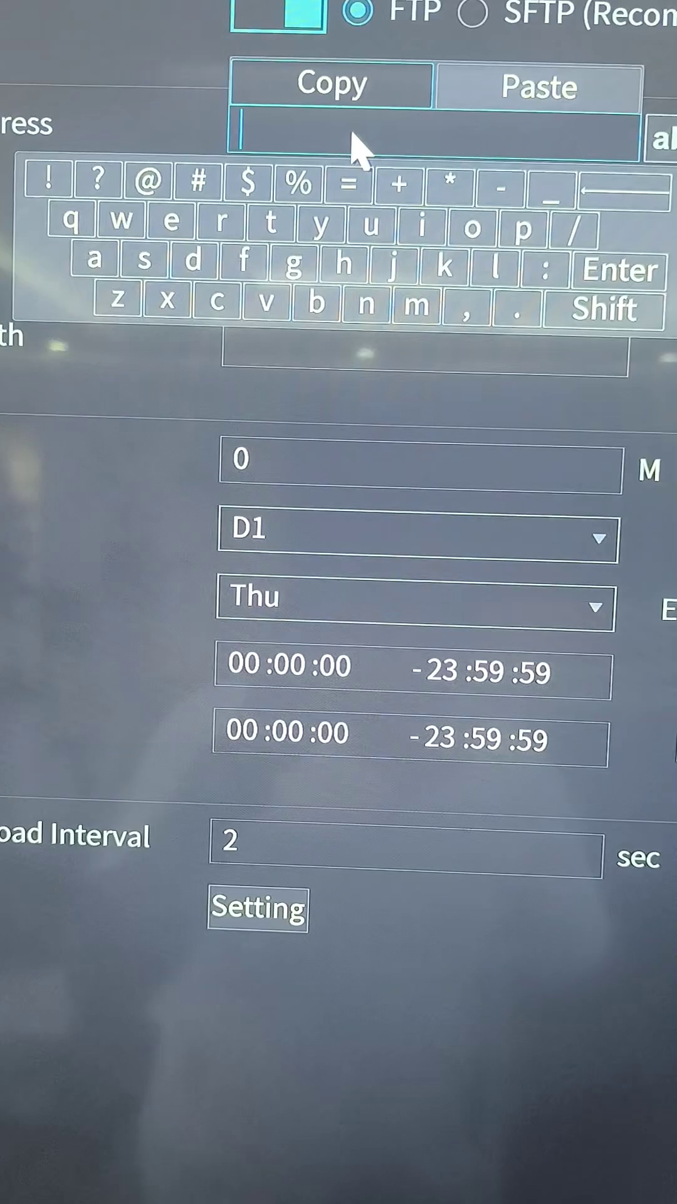
pyautogui.click(625, 219)
pyautogui.write('1')
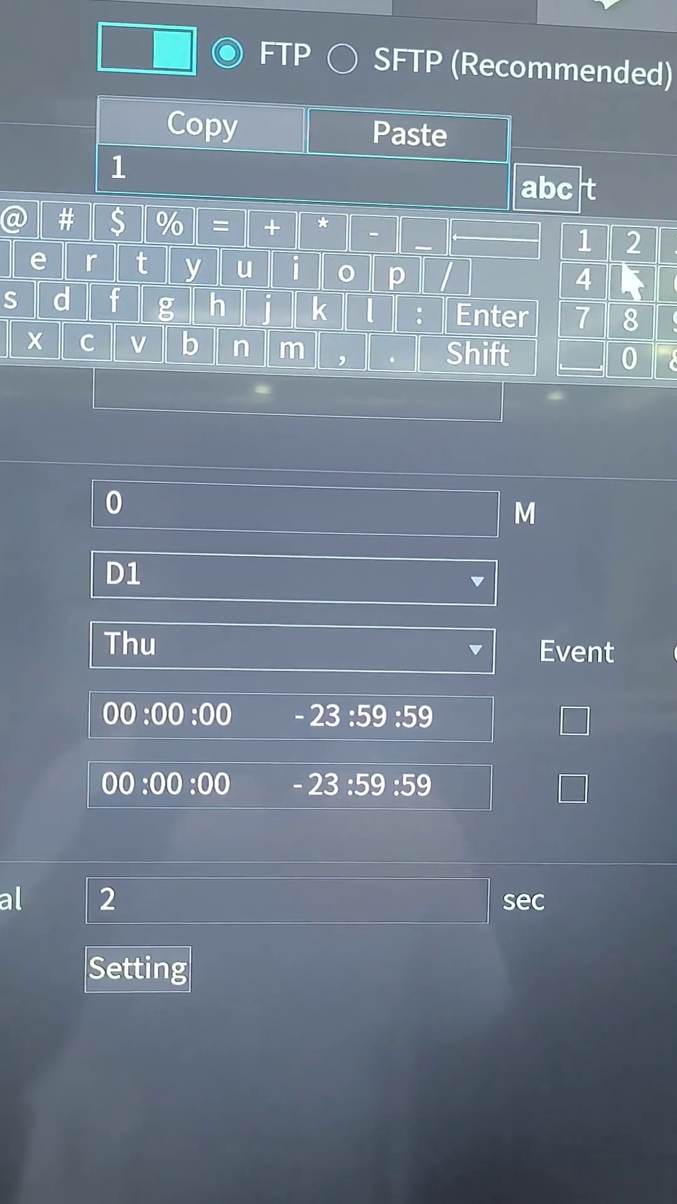
pyautogui.click(673, 300)
pyautogui.click(674, 219)
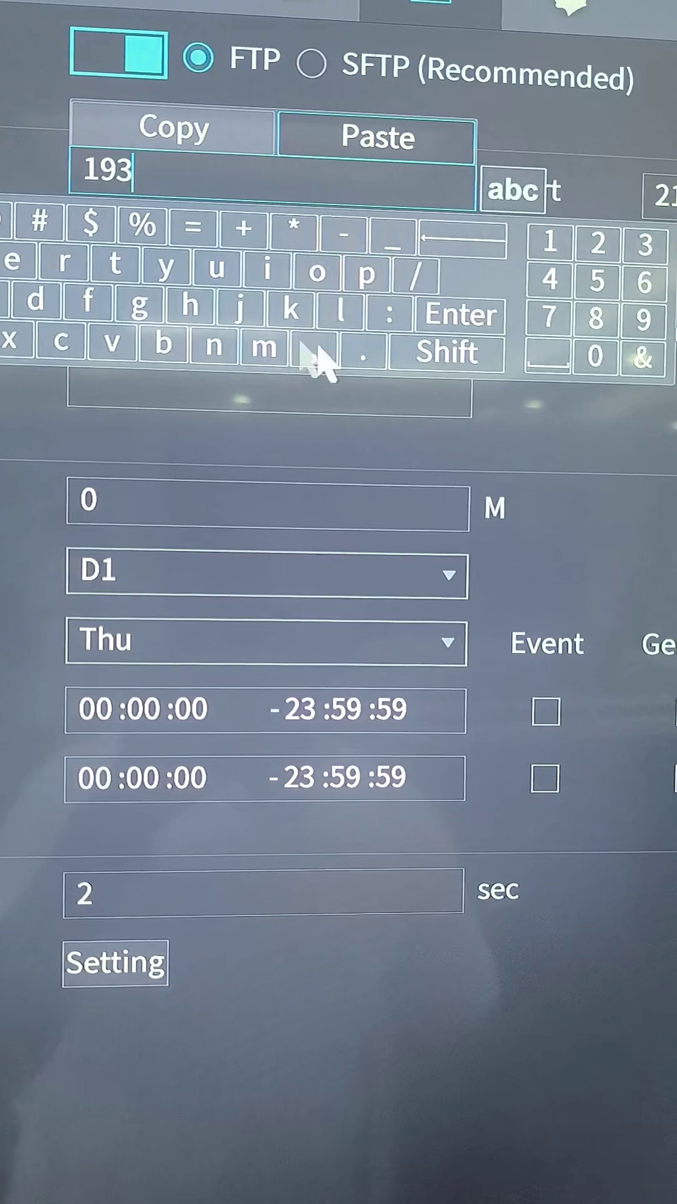
pyautogui.click(371, 369)
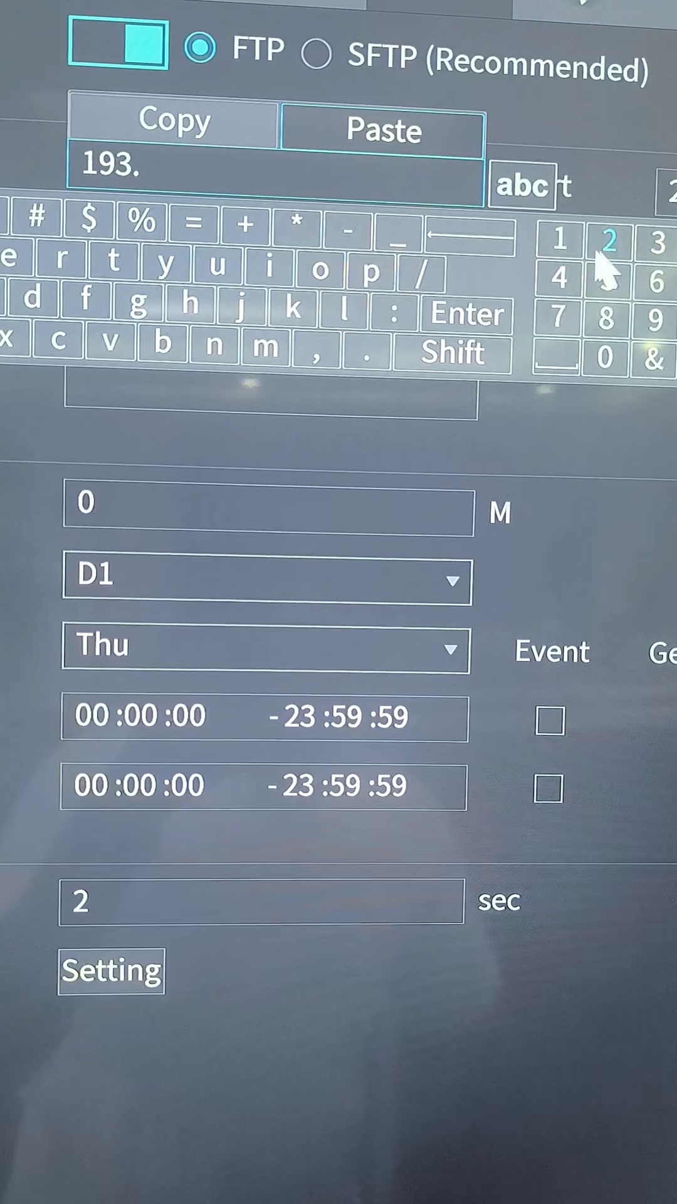
pyautogui.click(621, 244)
pyautogui.write('203')
pyautogui.click(617, 360)
pyautogui.click(621, 265)
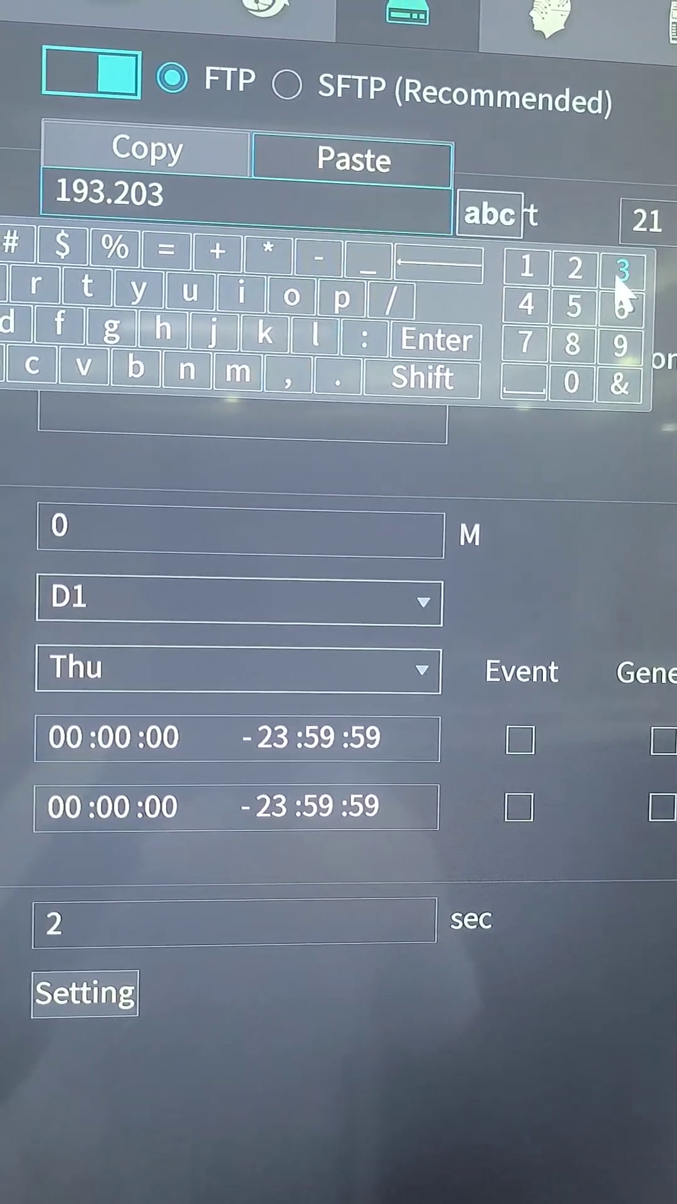
pyautogui.click(358, 377)
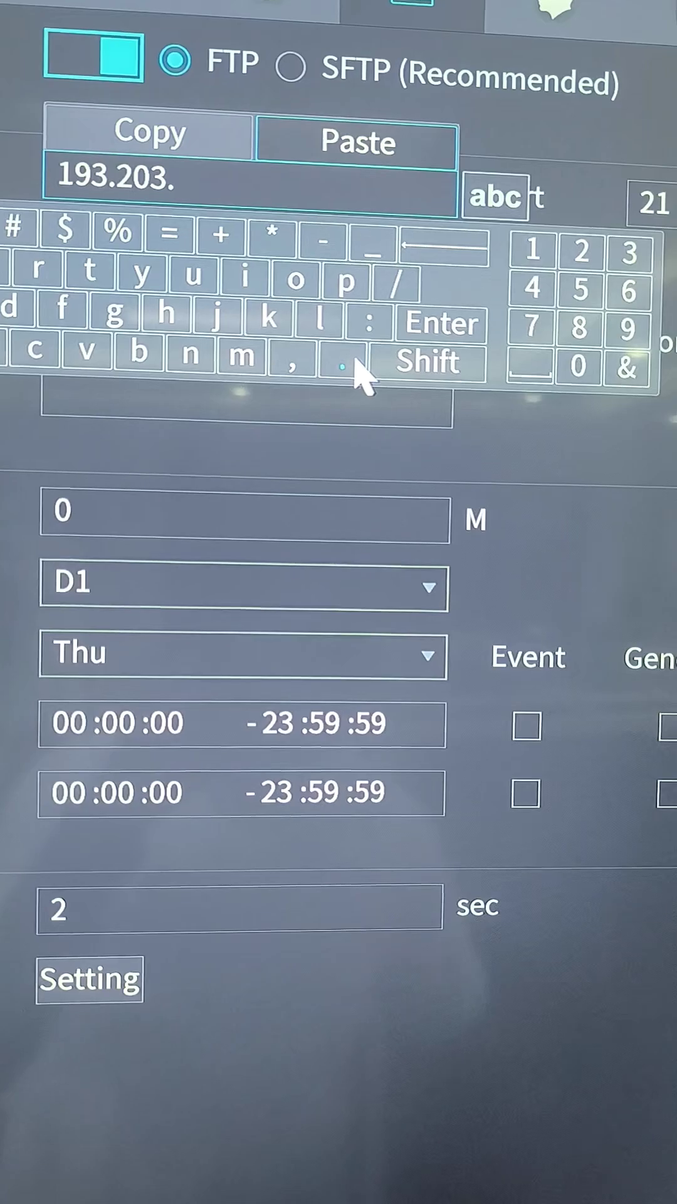
pyautogui.click(563, 256)
pyautogui.click(610, 334)
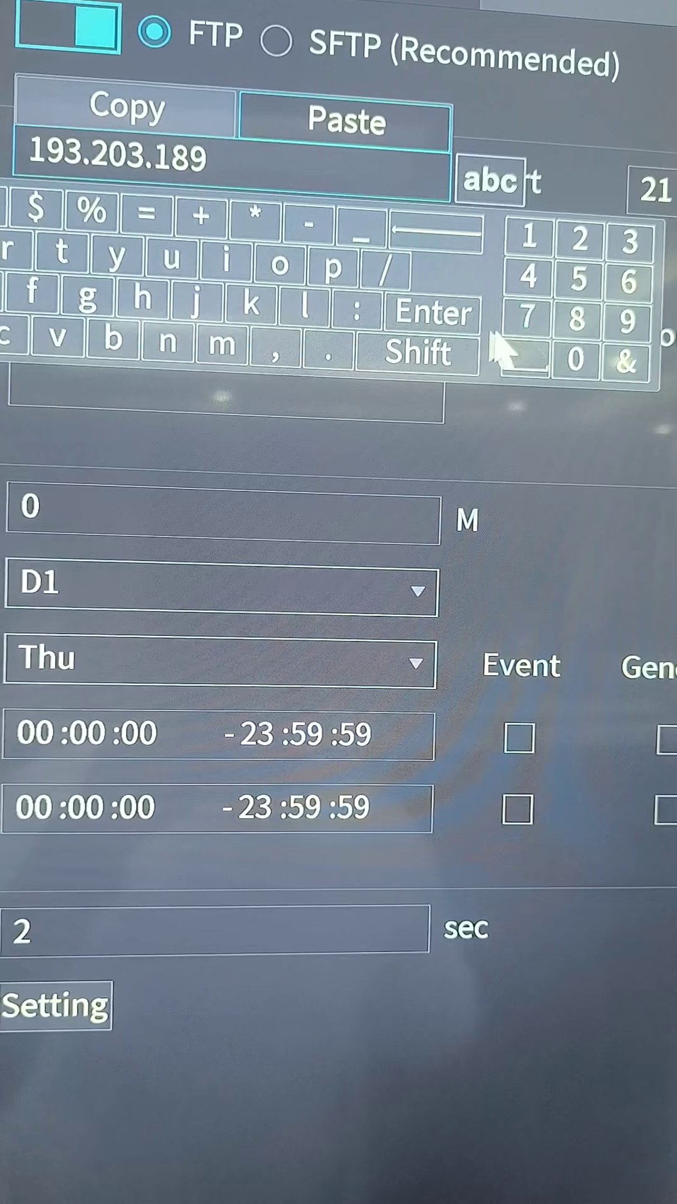
pyautogui.click(314, 360)
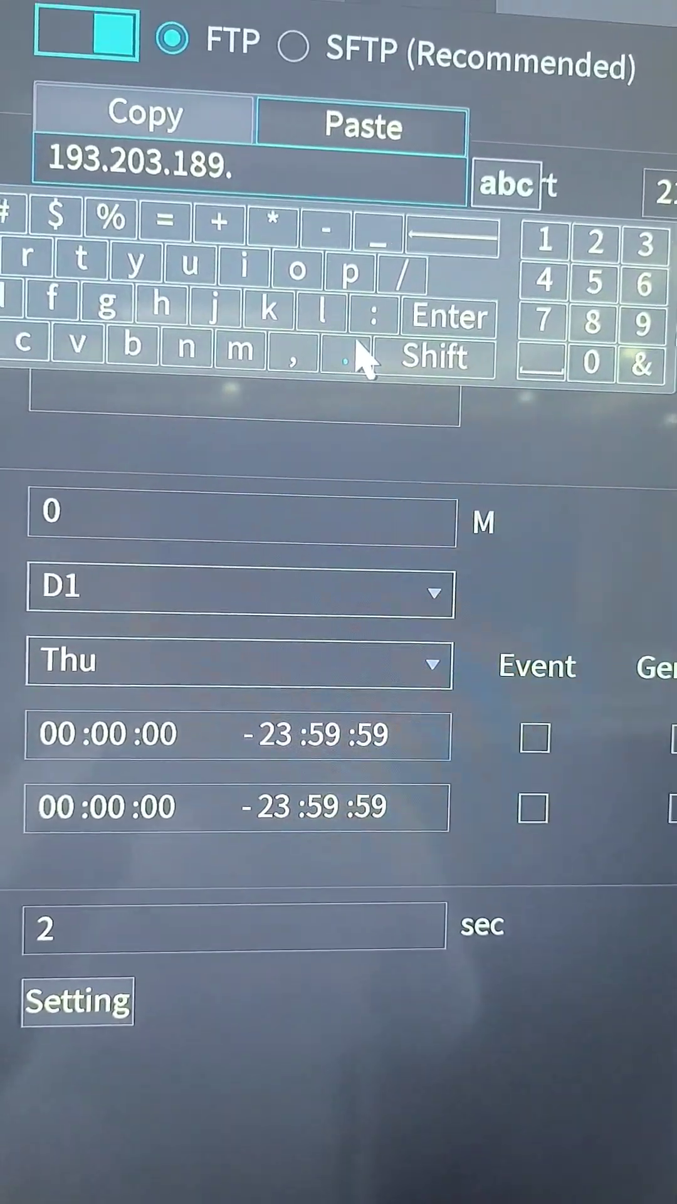
pyautogui.click(539, 353)
pyautogui.write('79')
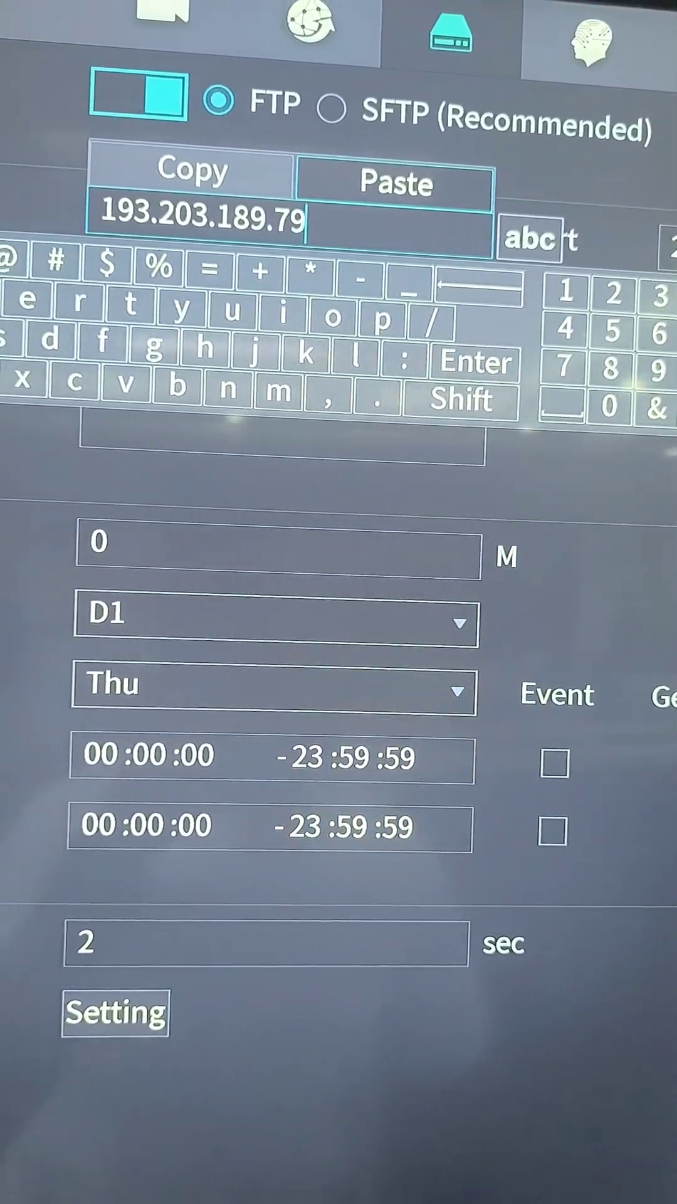
pyautogui.click(477, 362)
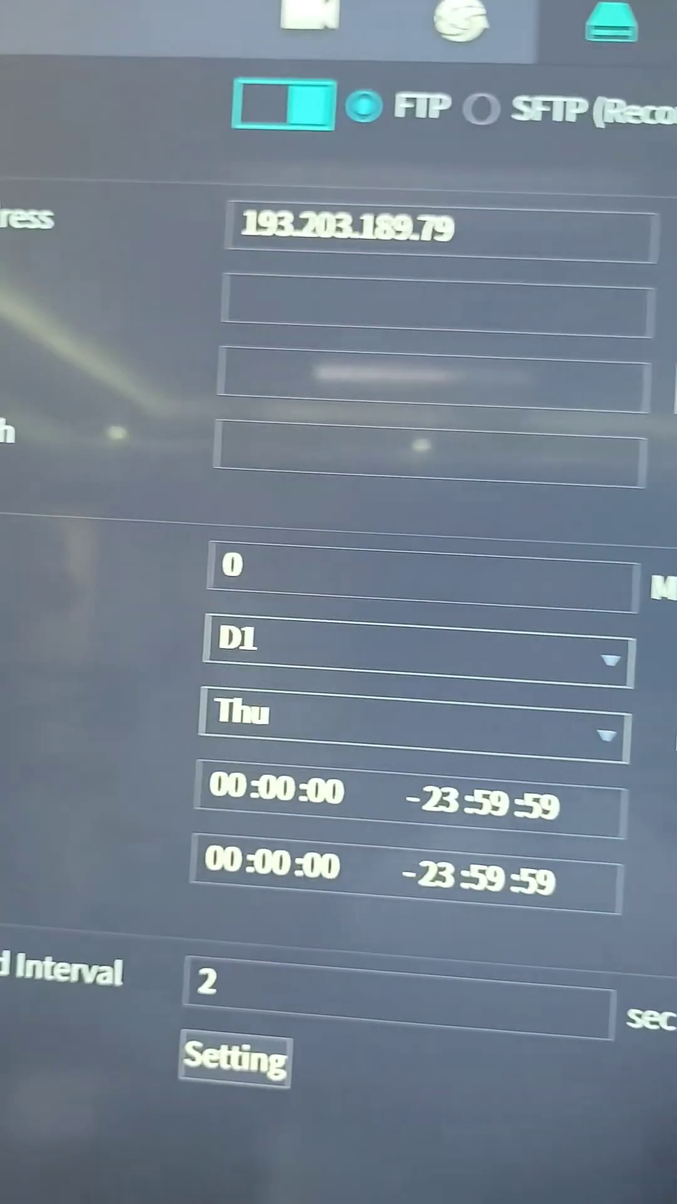
pyautogui.click(160, 503)
# Enter 'dahua' as the FTP username.
pyautogui.rightClick(578, 193)
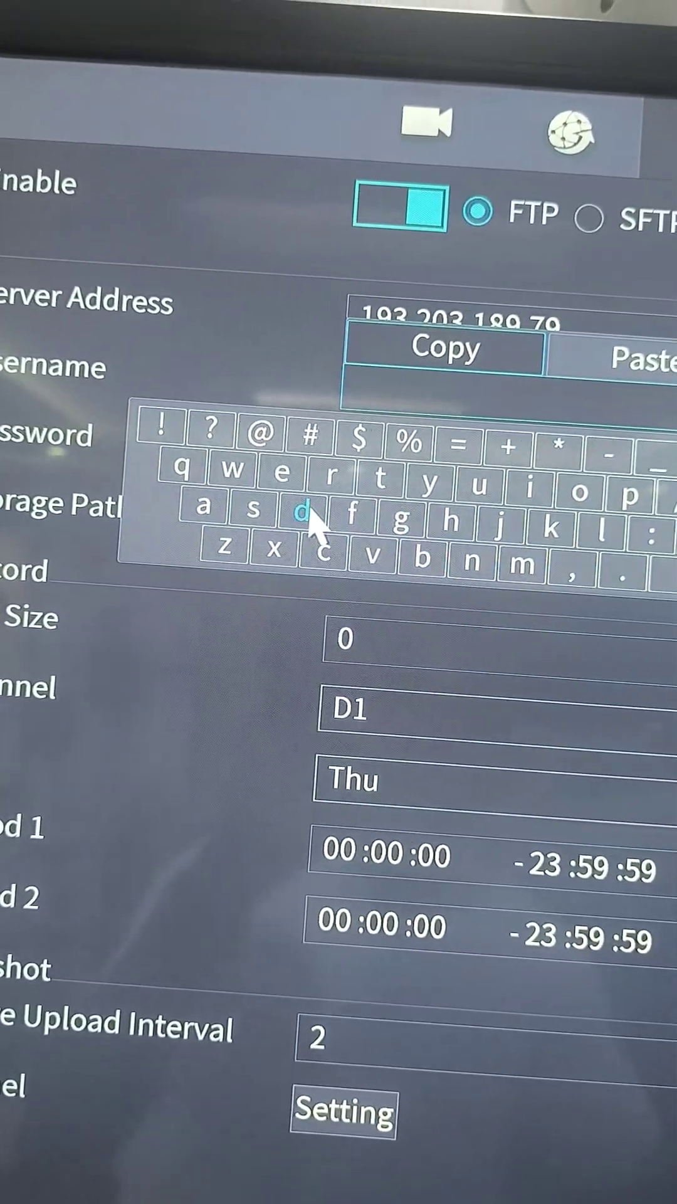
pyautogui.click(324, 426)
pyautogui.write('da')
pyautogui.click(212, 501)
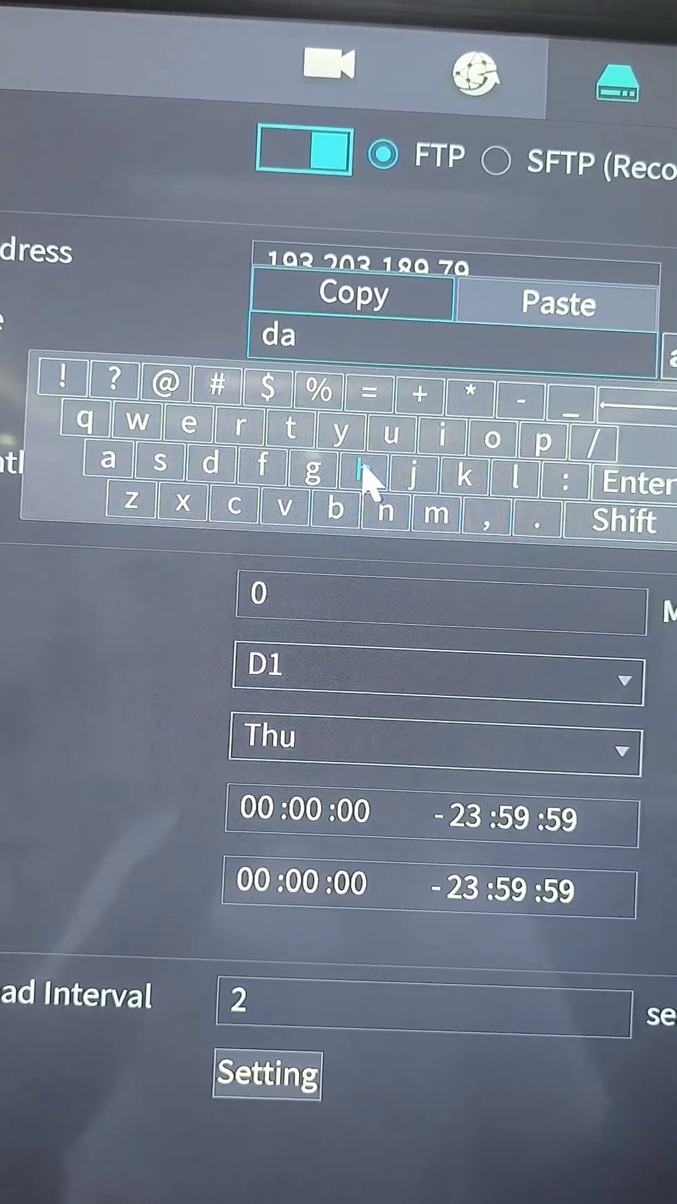
pyautogui.click(377, 491)
pyautogui.click(386, 437)
pyautogui.click(108, 461)
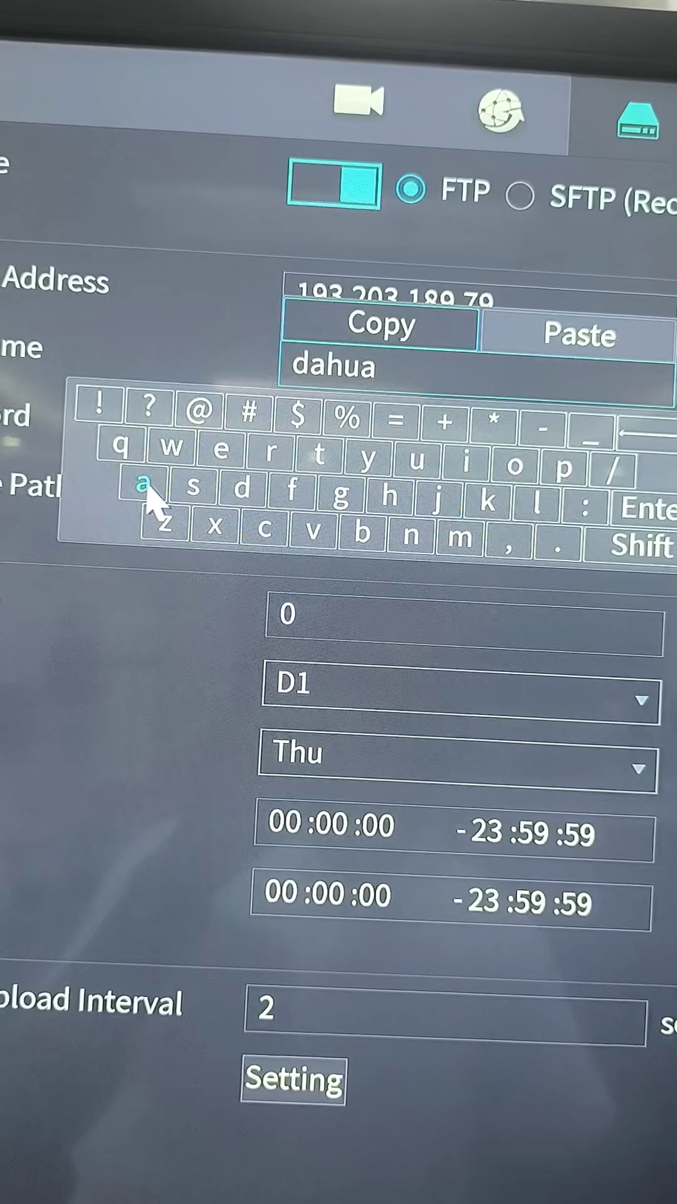
pyautogui.rightClick(121, 641)
# Enter the FTP account password with letters, a symbol and a digit.
pyautogui.click(301, 461)
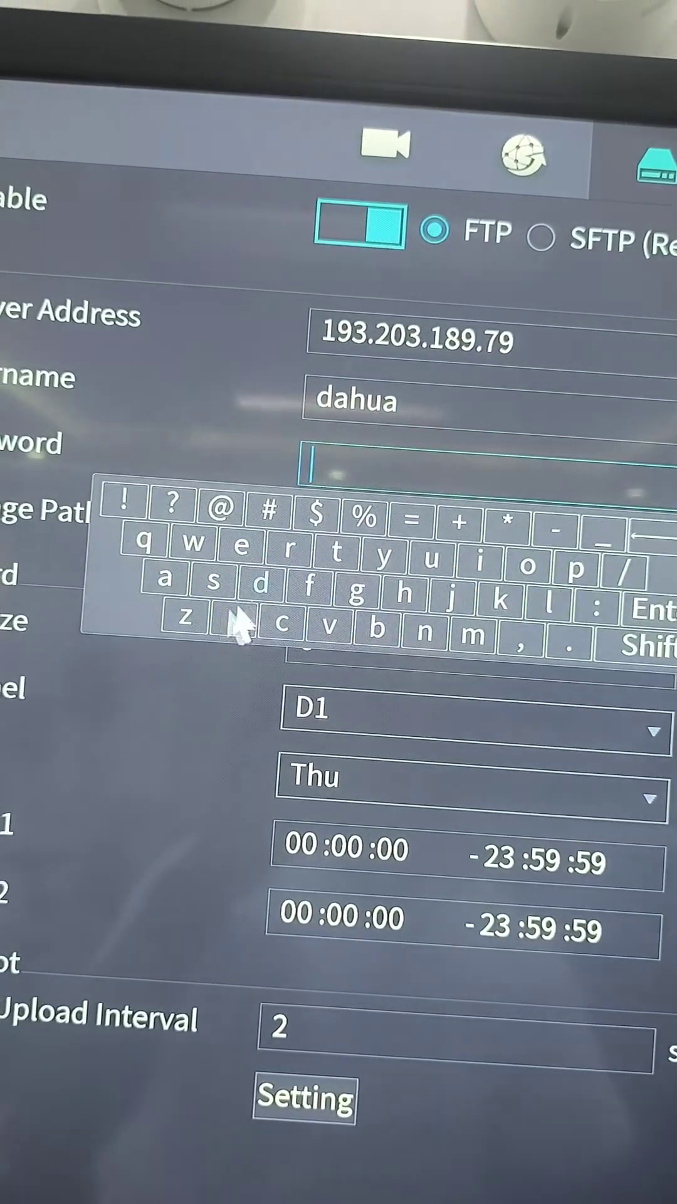
pyautogui.click(641, 632)
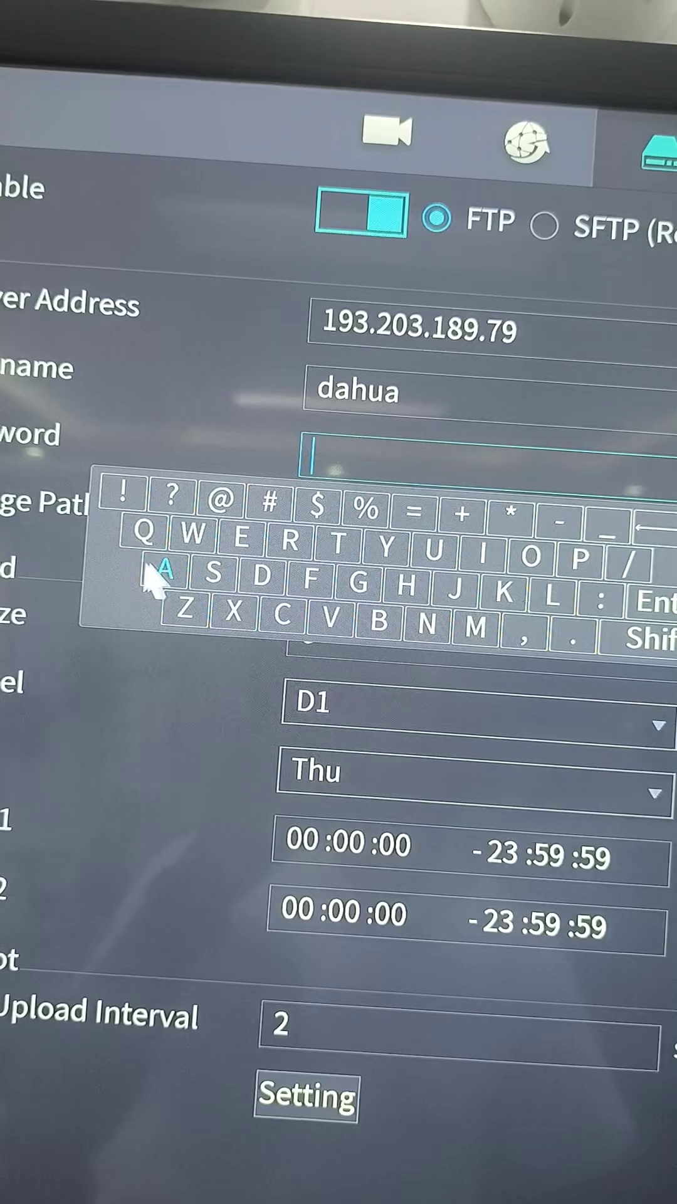
pyautogui.click(639, 641)
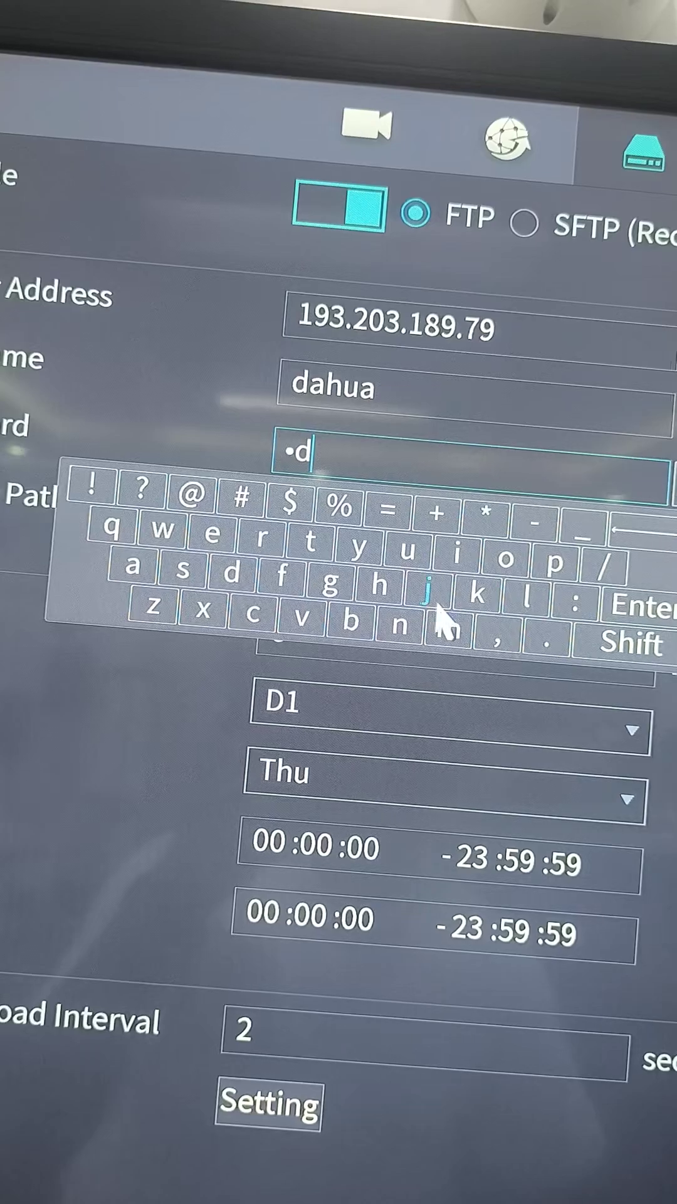
pyautogui.click(463, 640)
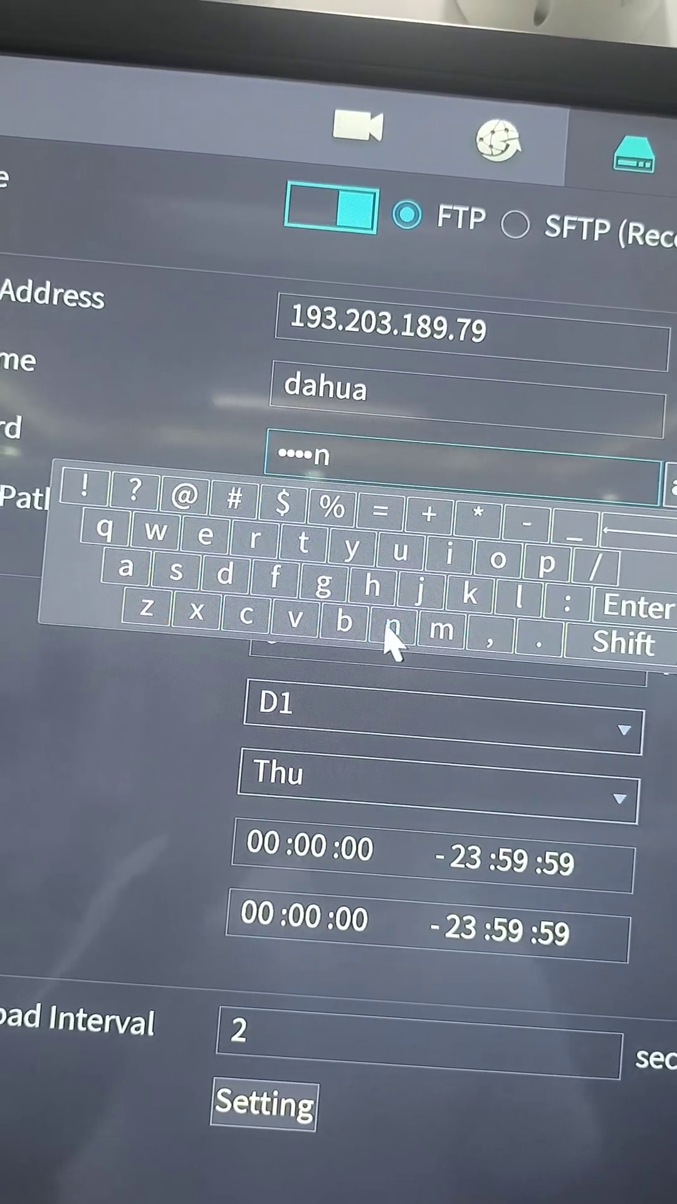
pyautogui.click(185, 492)
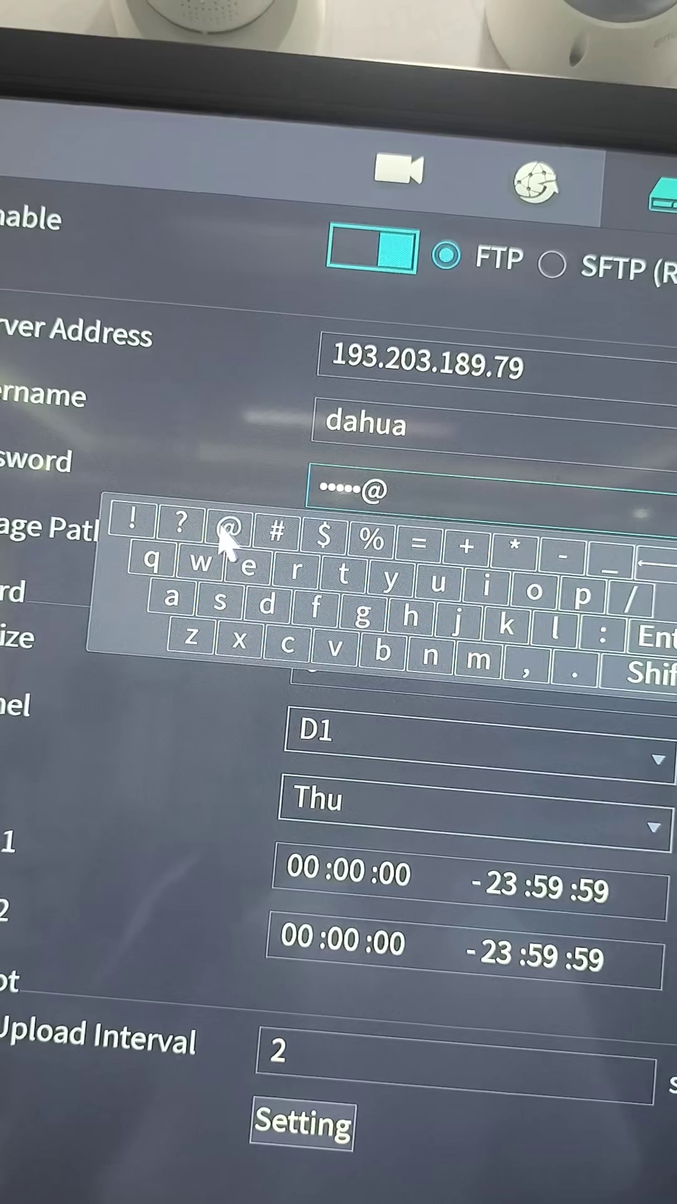
pyautogui.click(624, 593)
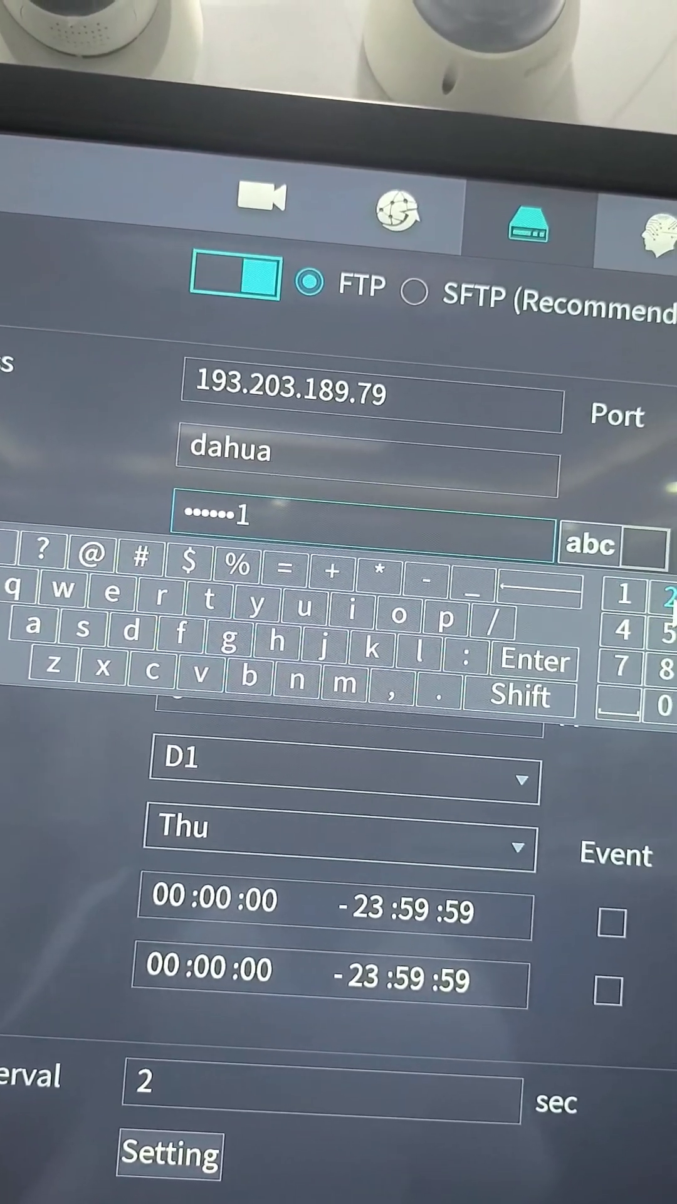
pyautogui.write('23')
pyautogui.press('Return')
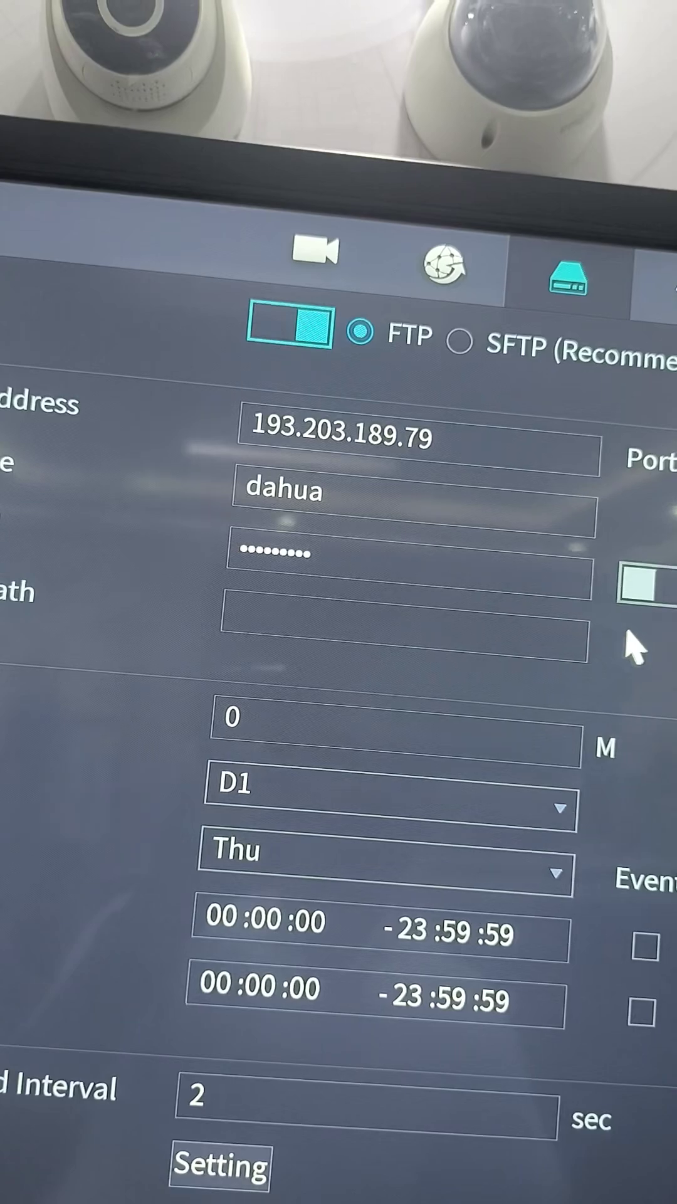
# Set the FTP storage path to '/'.
pyautogui.click(547, 642)
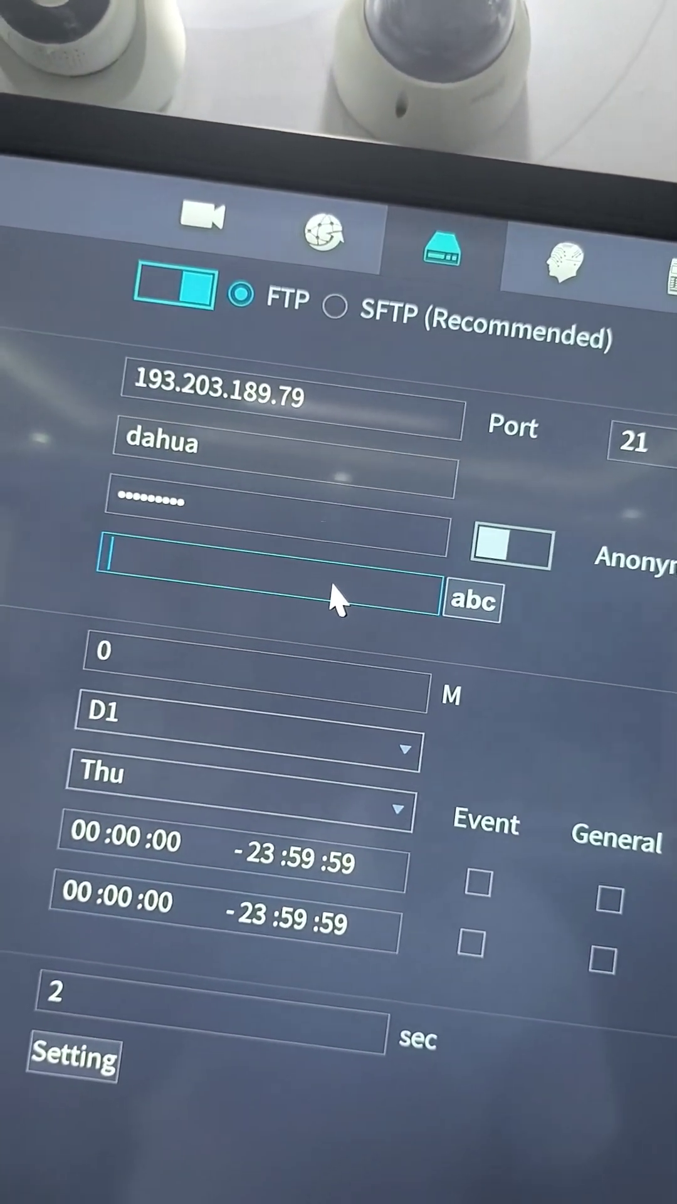
pyautogui.click(334, 597)
pyautogui.click(382, 653)
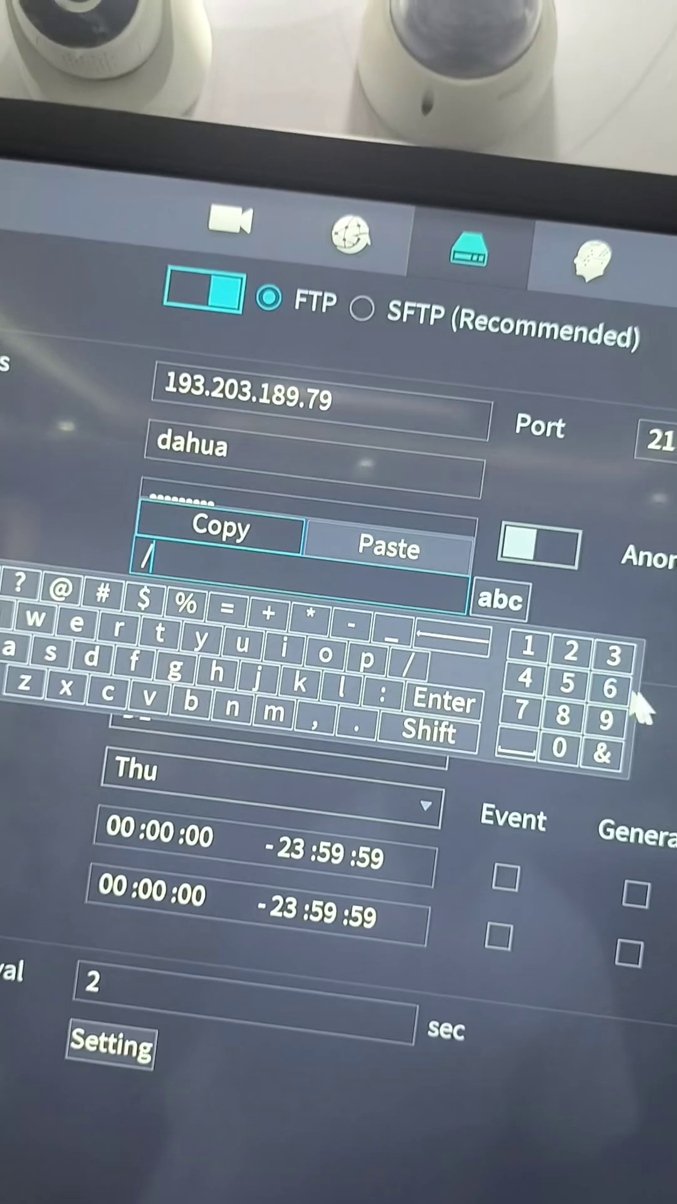
pyautogui.click(642, 705)
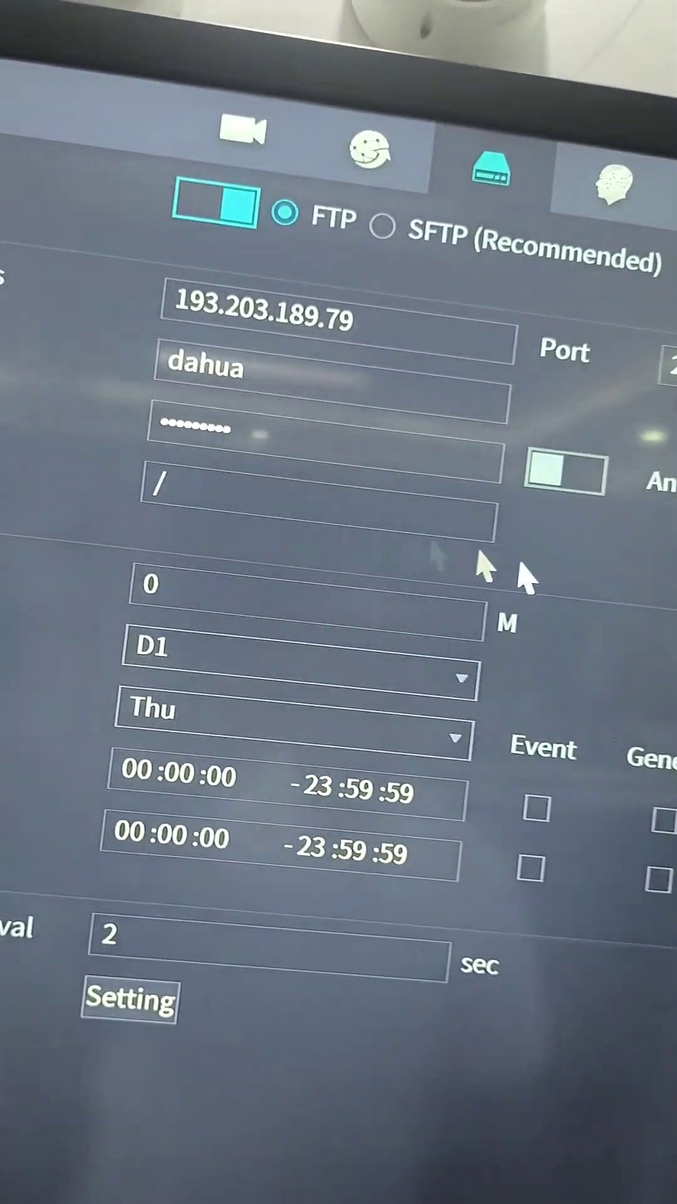
# Set the record file size to 65535 M on the keypad.
pyautogui.click(556, 632)
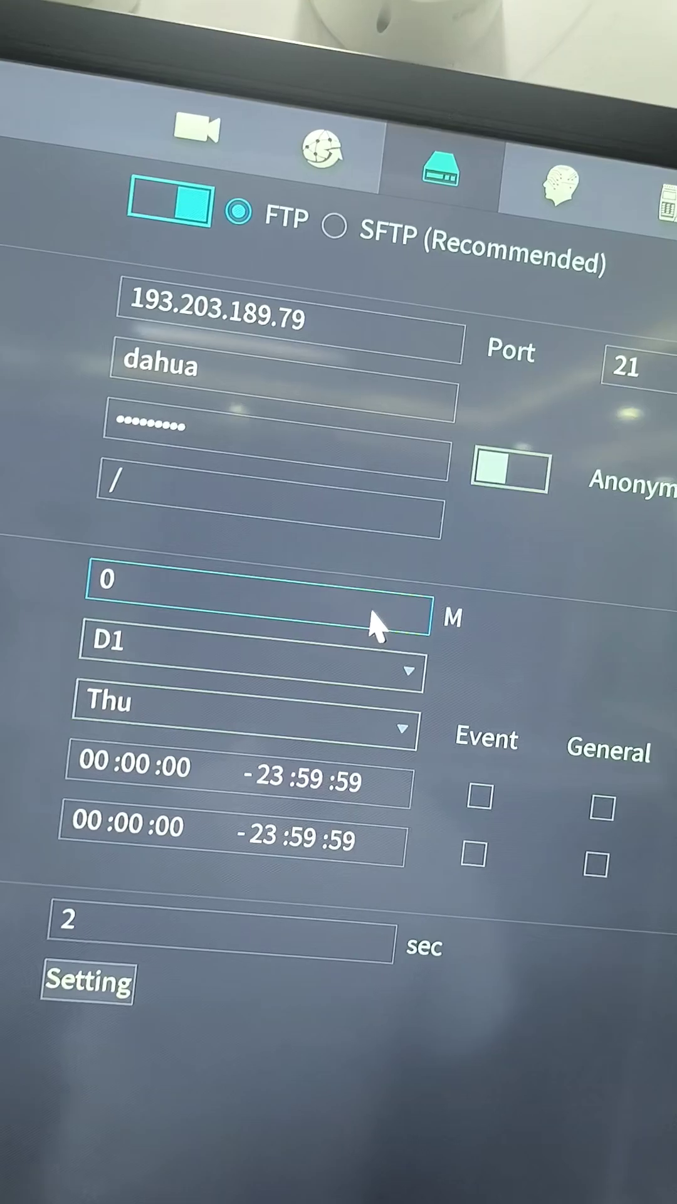
pyautogui.doubleClick(131, 659)
pyautogui.write('9999')
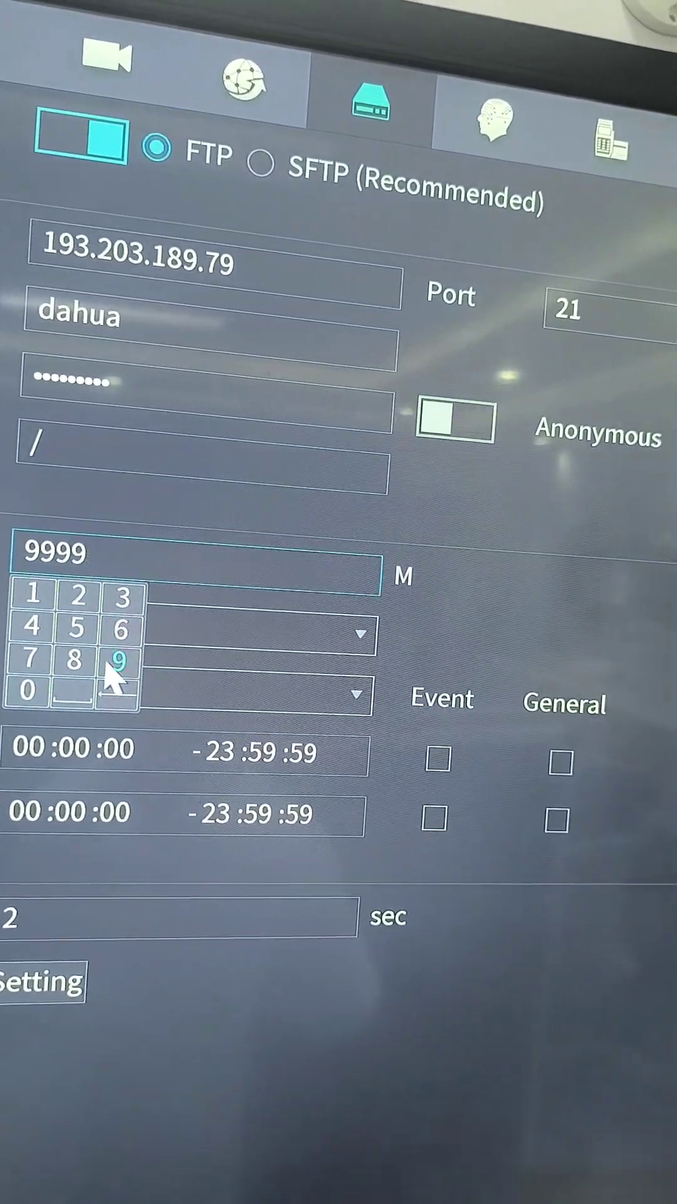
pyautogui.click(132, 658)
pyautogui.doubleClick(131, 660)
pyautogui.click(115, 679)
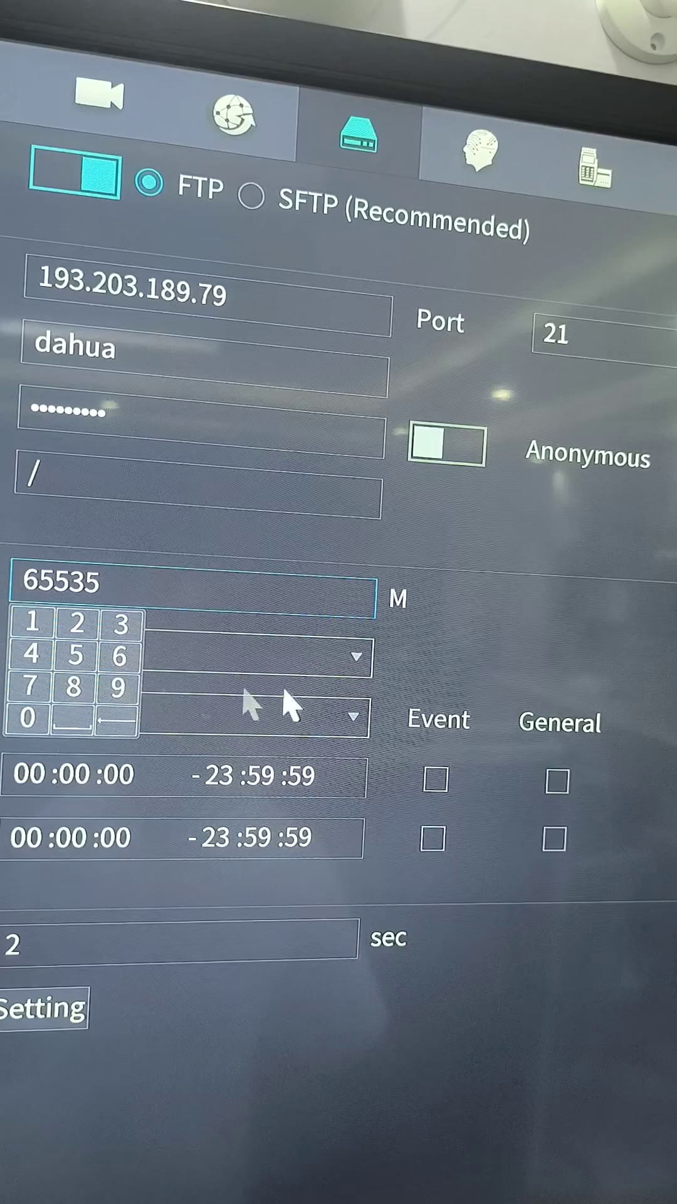
pyautogui.click(575, 605)
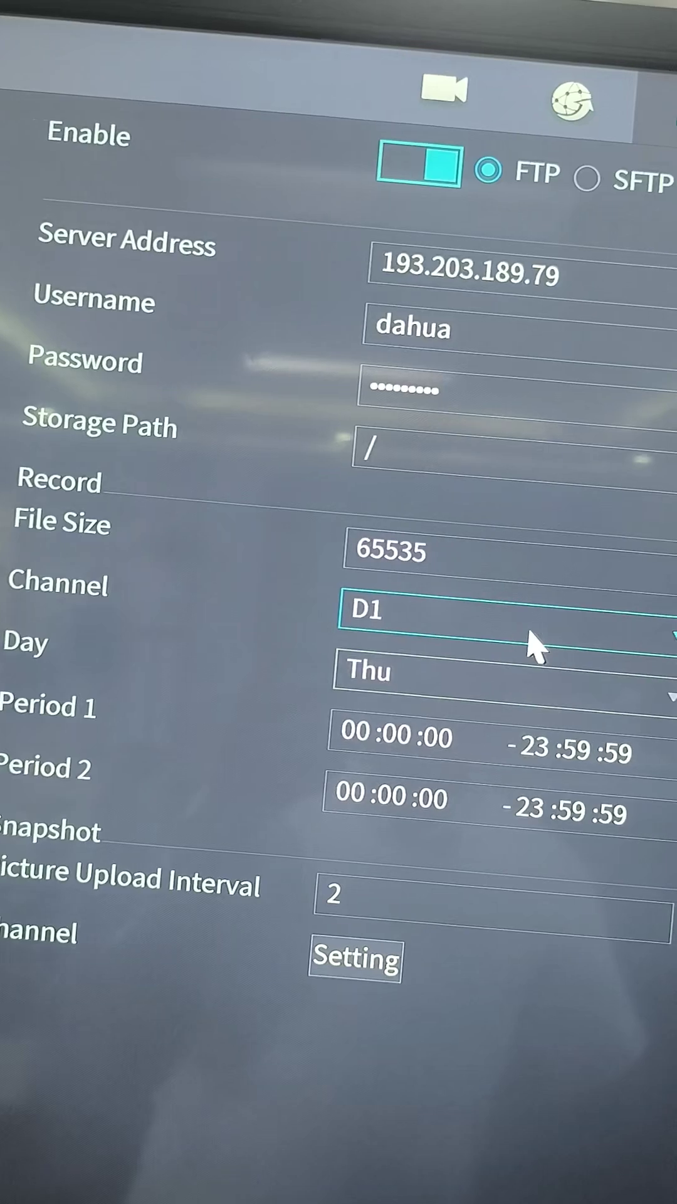
# Upload recordings from all channels on all days, with Event and General ticked for Period 1.
pyautogui.click(564, 603)
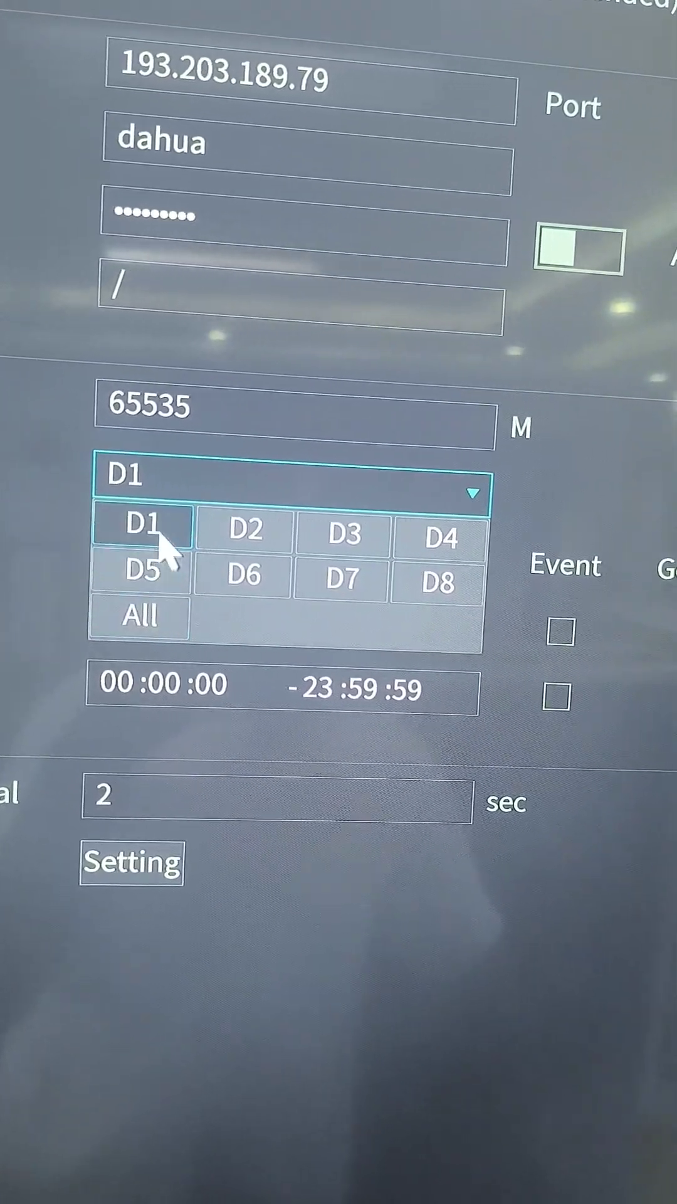
pyautogui.click(184, 536)
pyautogui.click(194, 467)
pyautogui.click(149, 616)
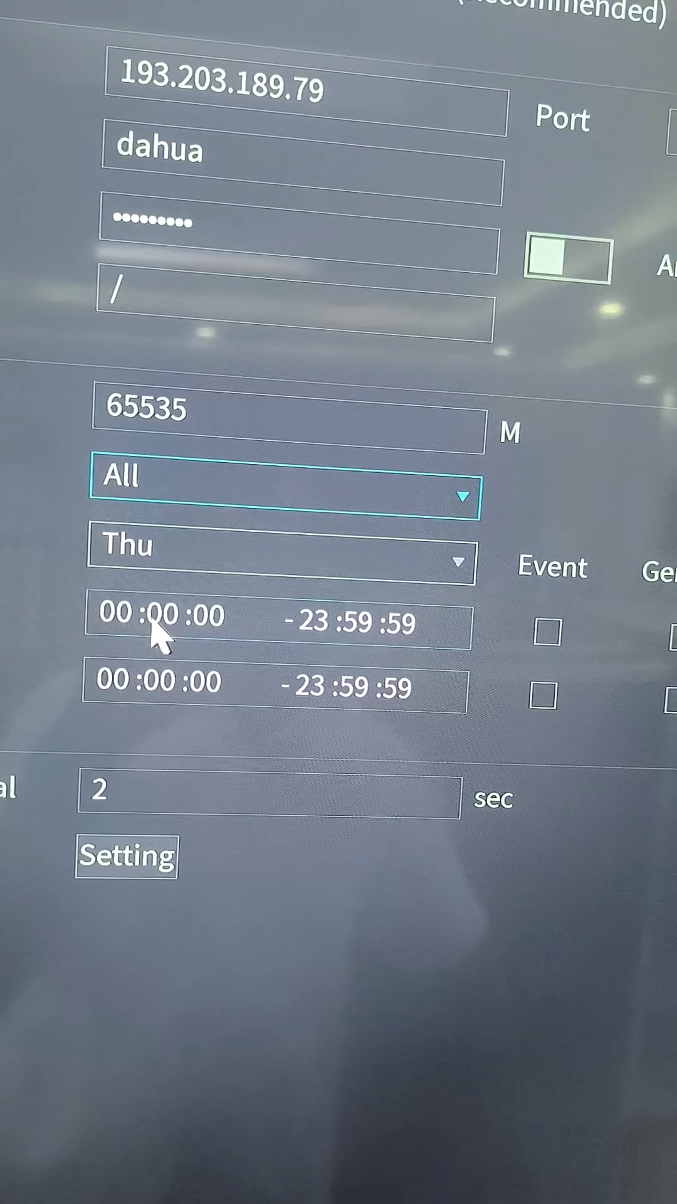
pyautogui.click(330, 574)
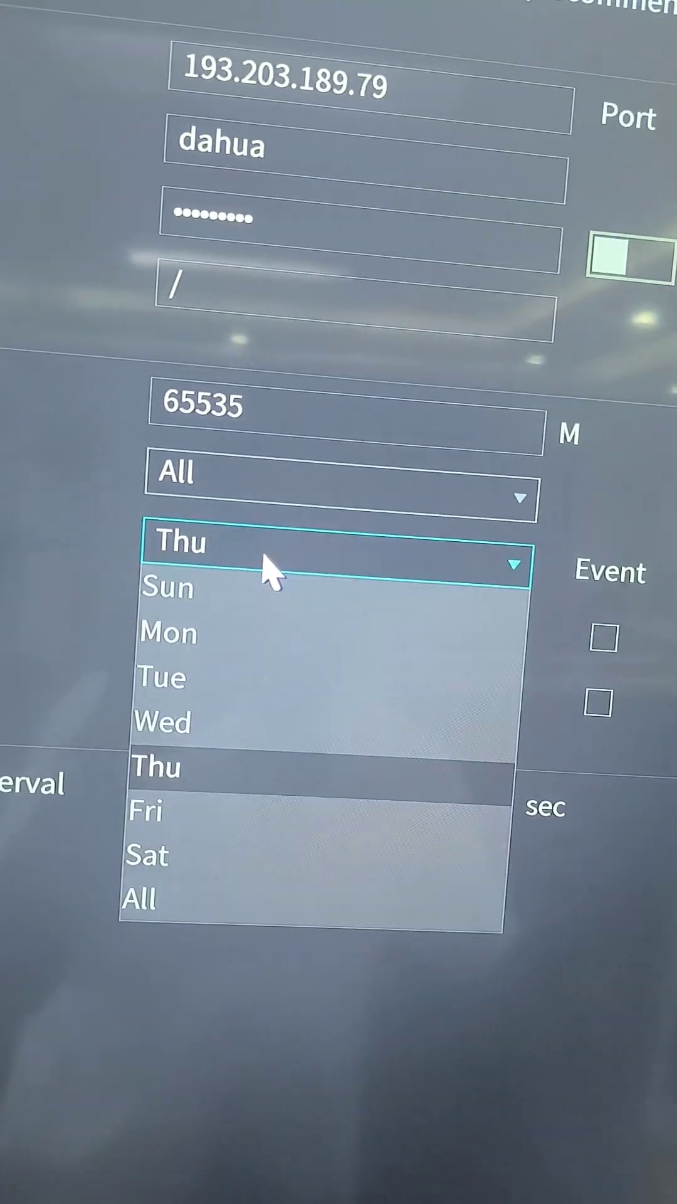
pyautogui.click(310, 908)
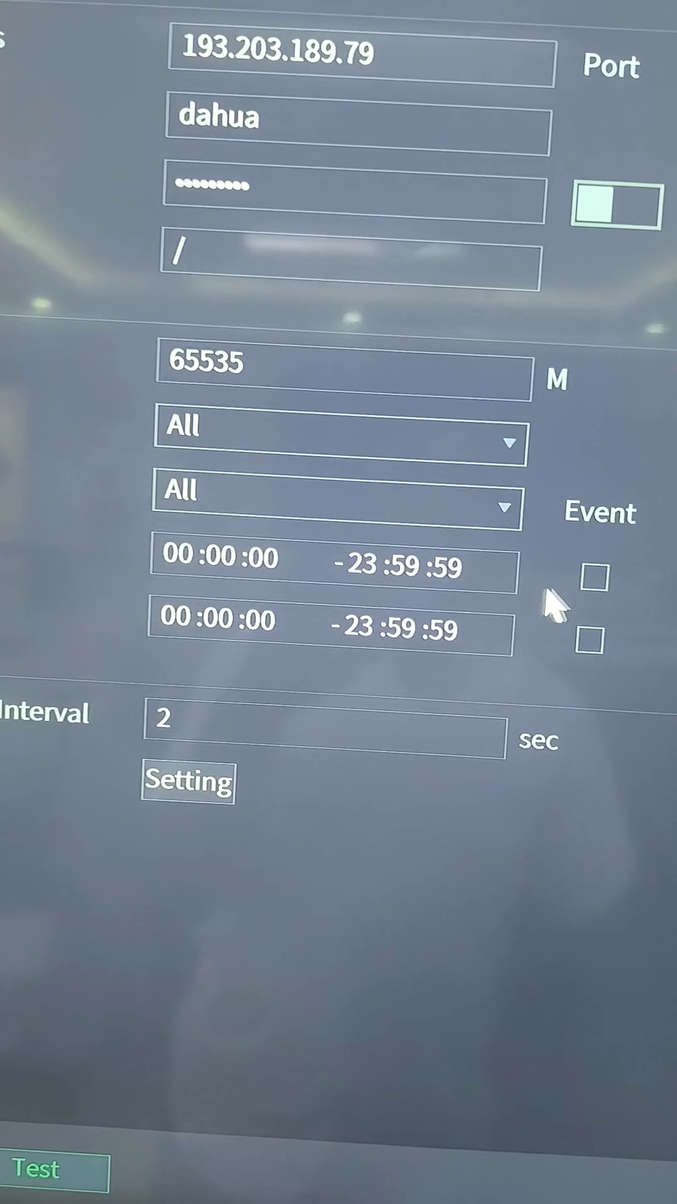
pyautogui.click(525, 563)
pyautogui.click(661, 566)
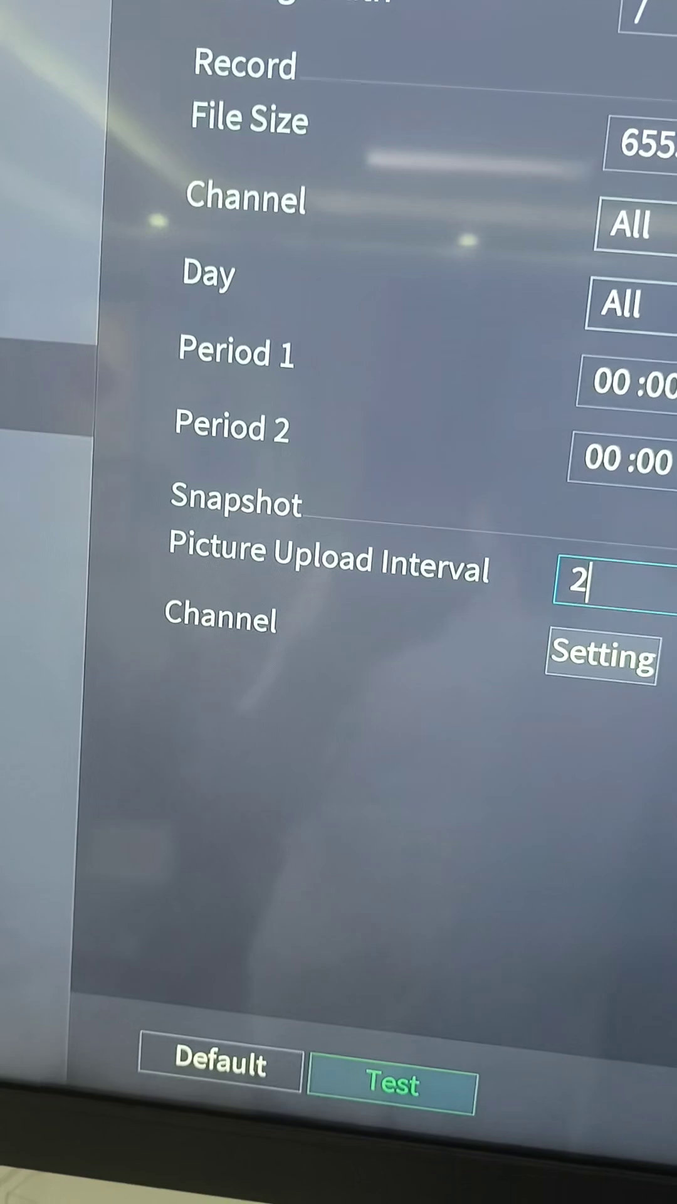
# Choose All in the Snapshot Channel Setting dialog and confirm.
pyautogui.click(553, 659)
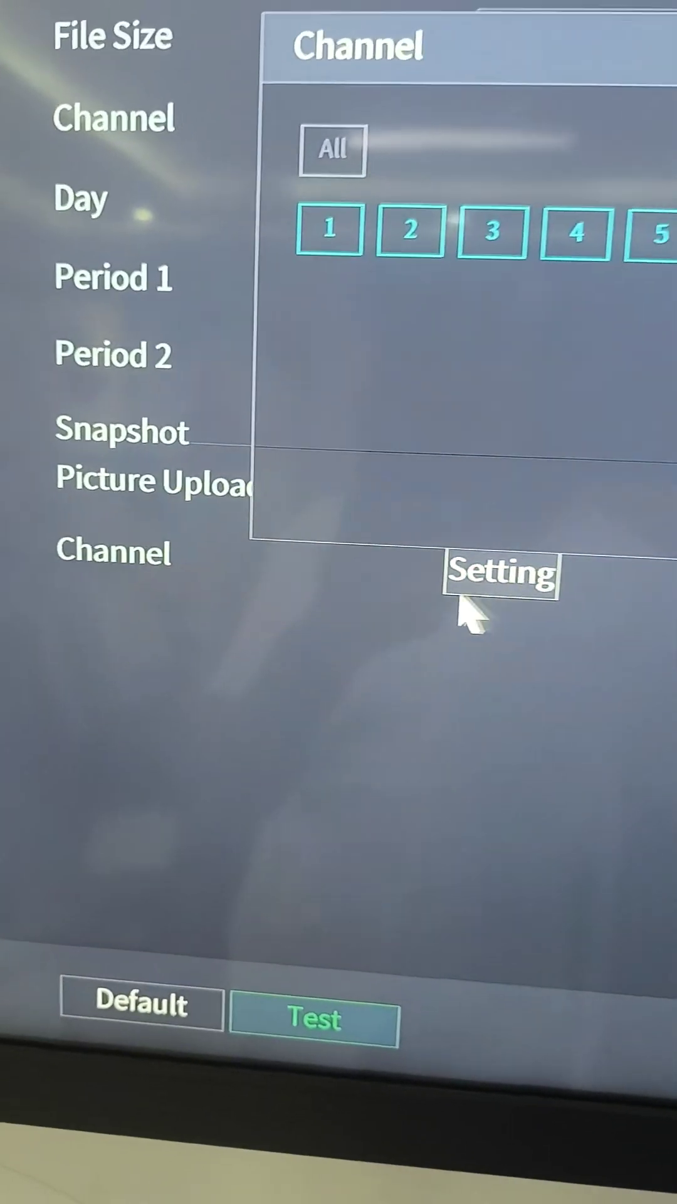
pyautogui.click(248, 188)
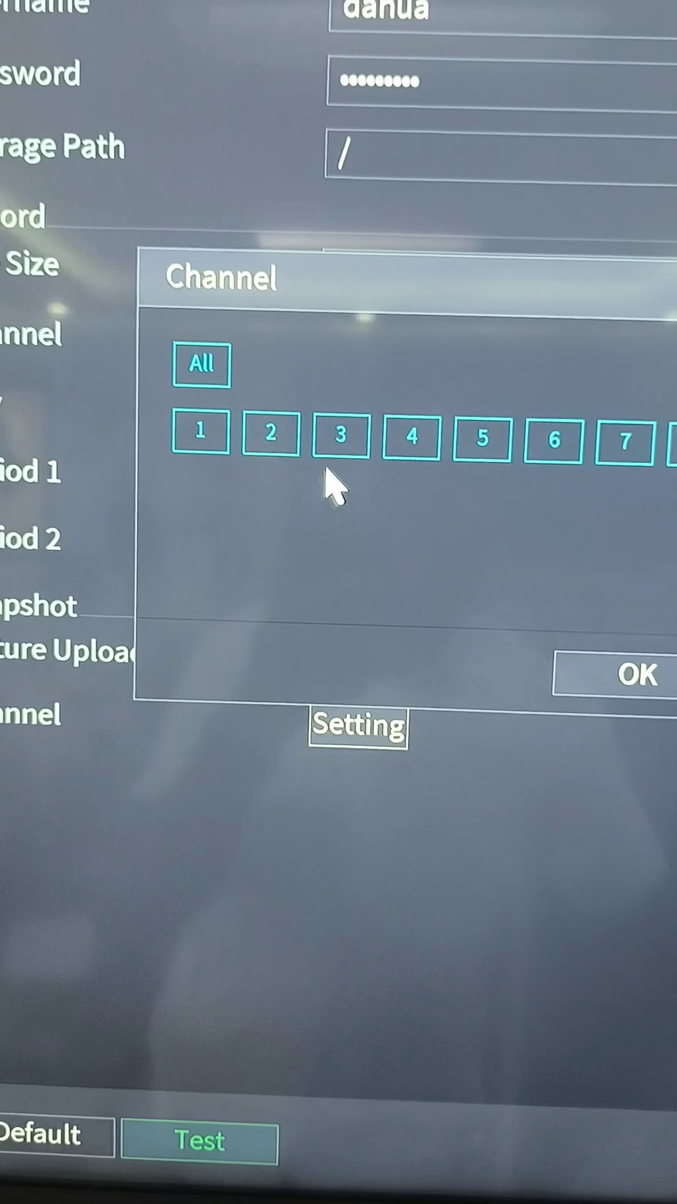
pyautogui.click(561, 719)
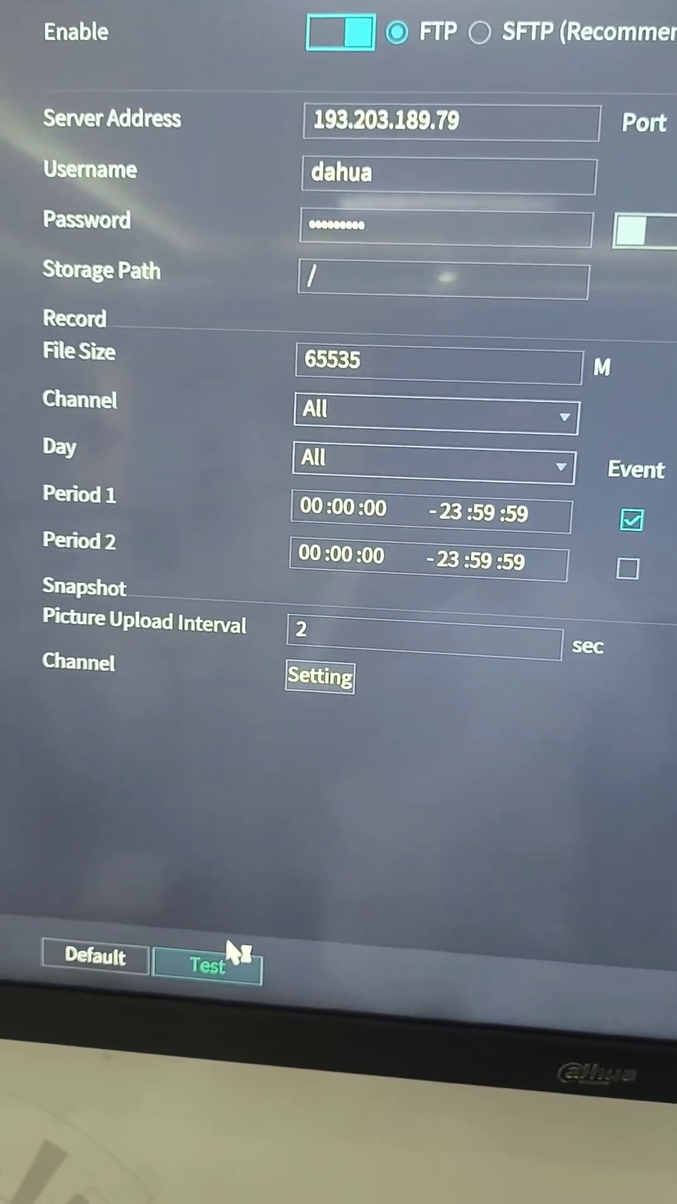
# Test the FTP connection, then retest after the Connection failed result.
pyautogui.click(156, 958)
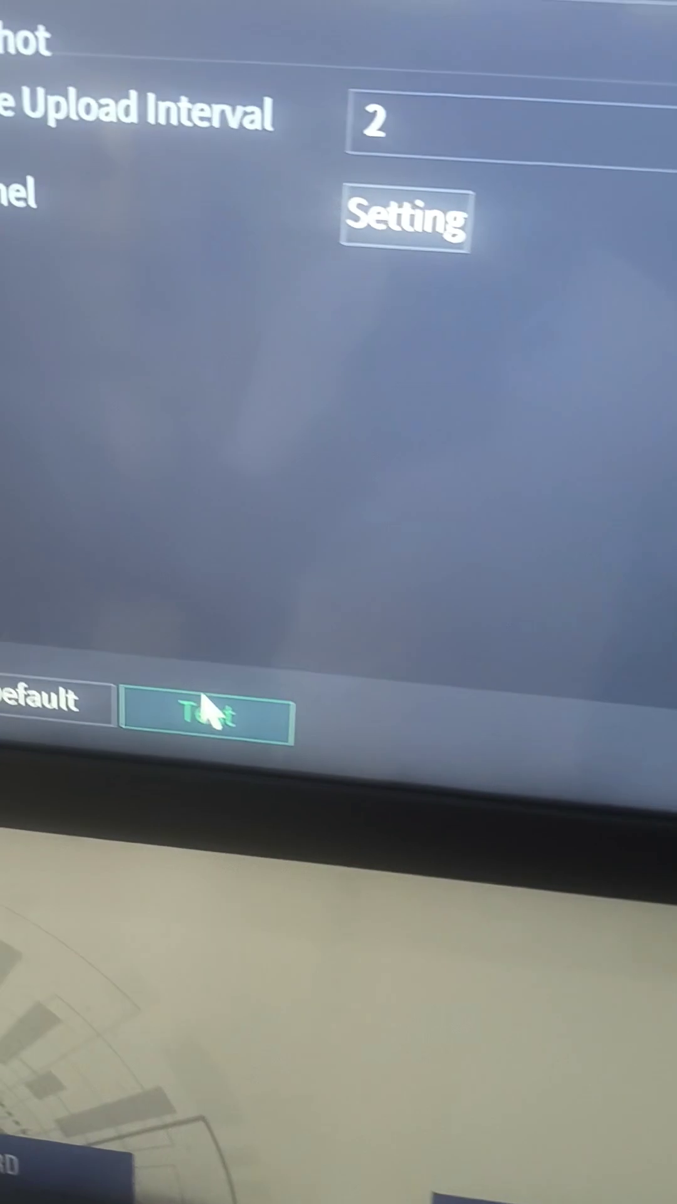
pyautogui.click(201, 698)
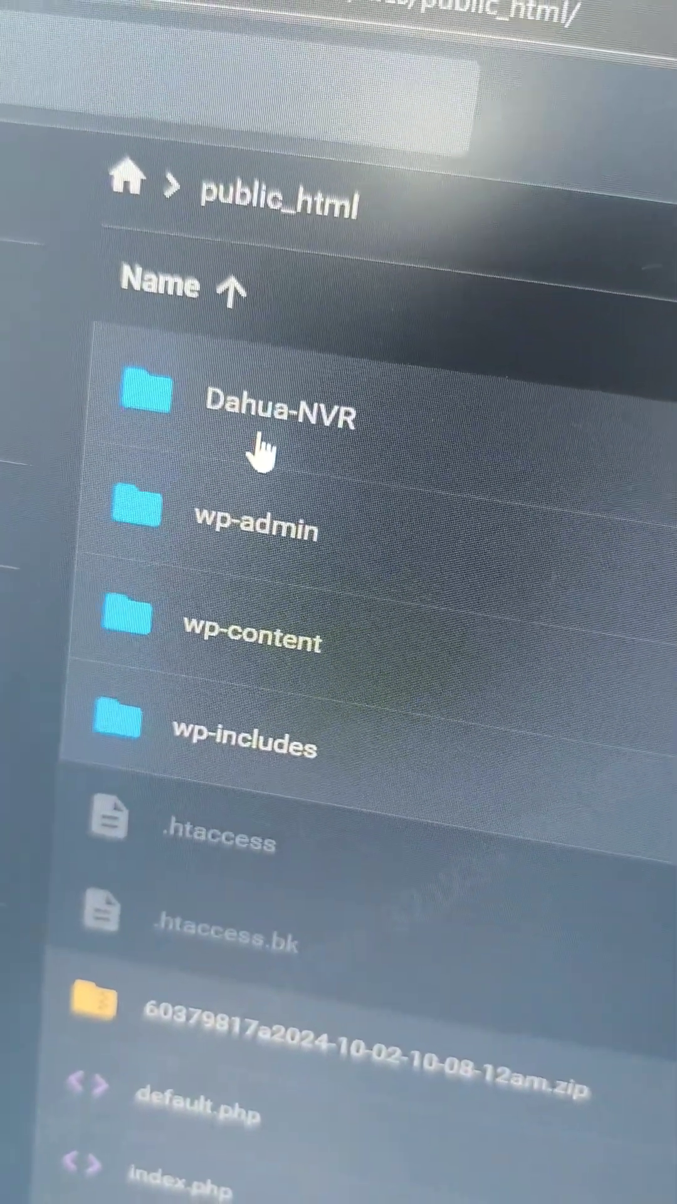
# Browse the Dahua-NVR/10.1.1.20/2025-01-30 snapshots, then return to the 10.1.1.20 folder.
pyautogui.doubleClick(254, 442)
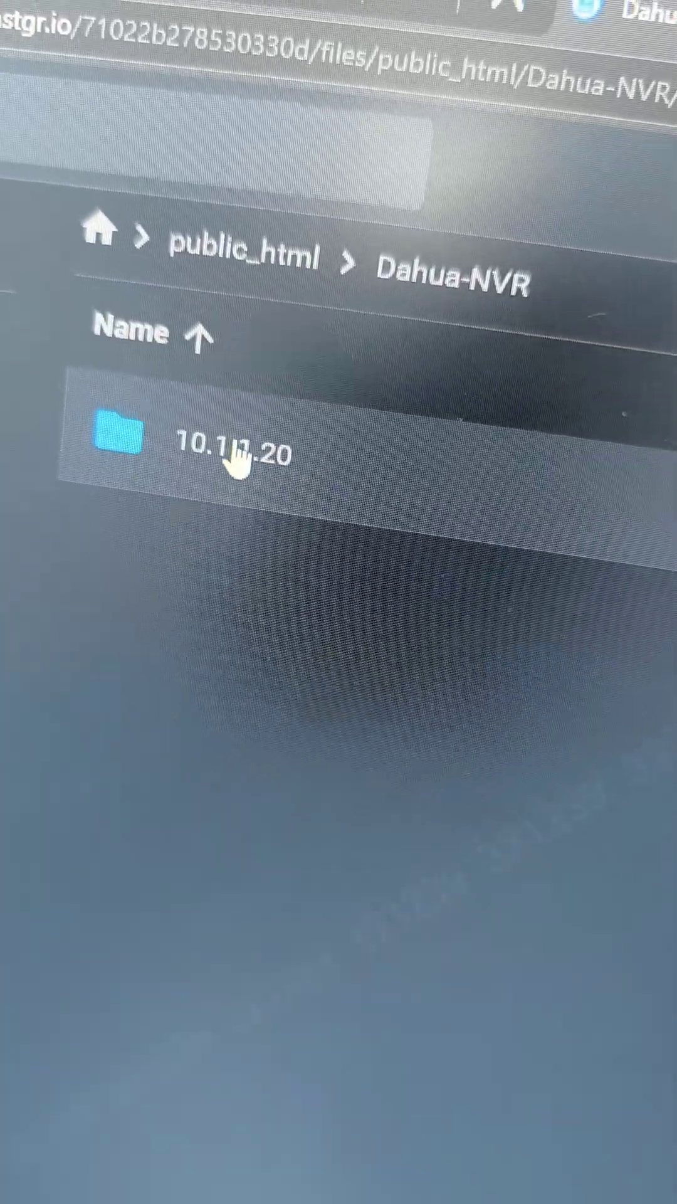
pyautogui.doubleClick(256, 440)
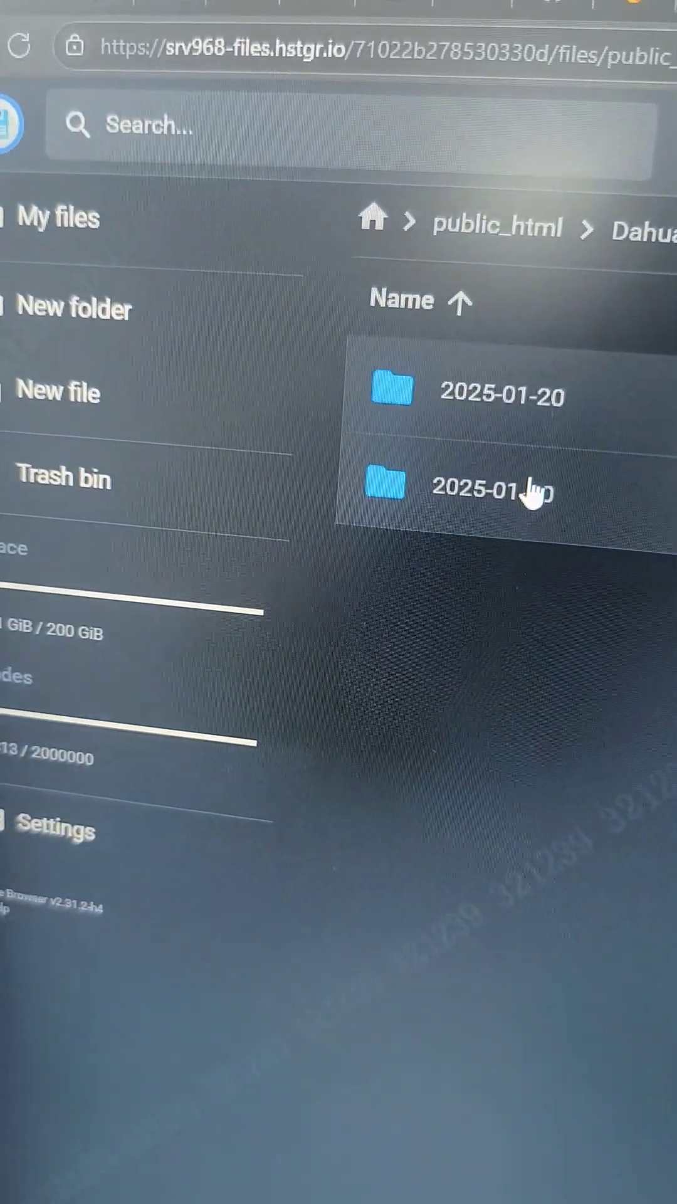
pyautogui.doubleClick(524, 489)
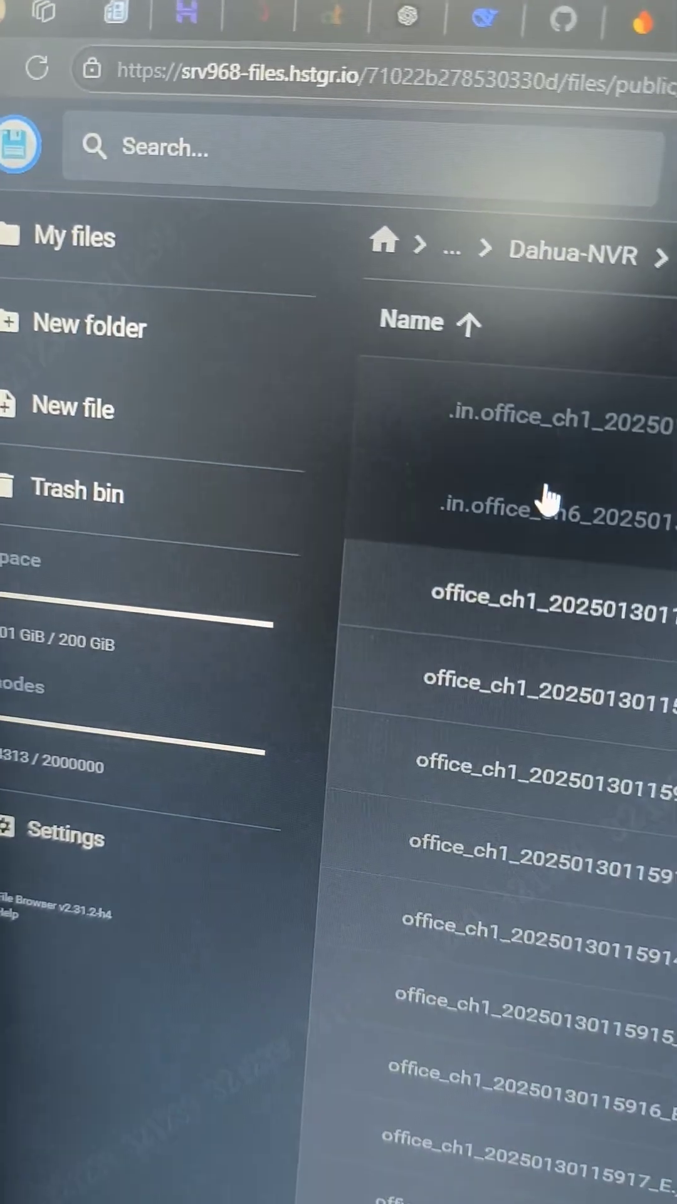
pyautogui.scroll(-3, 540, 560)
pyautogui.scroll(-5, 541, 560)
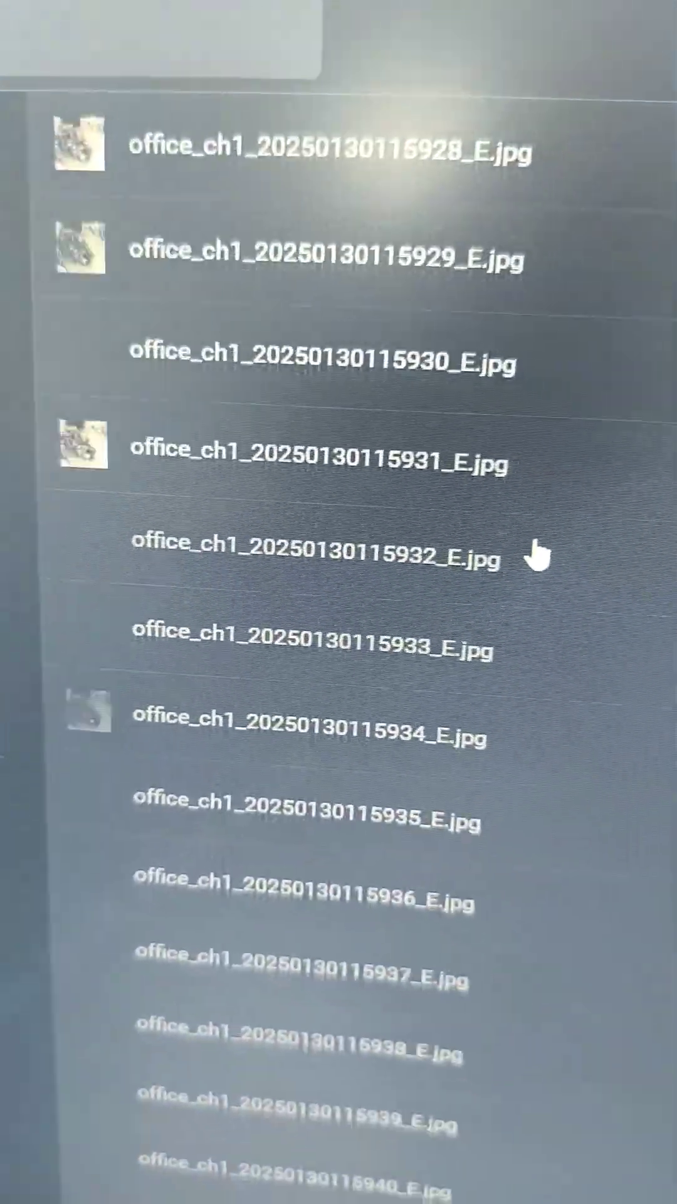
pyautogui.scroll(-5, 540, 560)
pyautogui.scroll(-10, 551, 565)
pyautogui.scroll(-5, 555, 570)
pyautogui.scroll(-10, 624, 602)
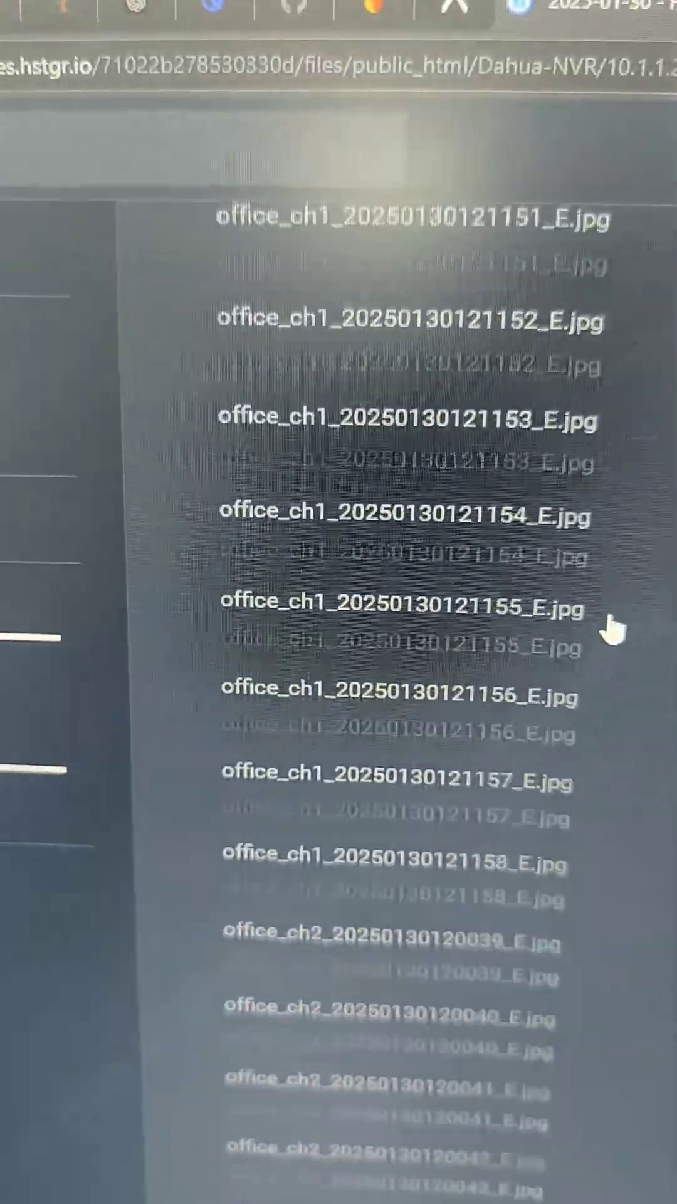
pyautogui.scroll(-10, 613, 705)
pyautogui.scroll(-5, 545, 613)
pyautogui.scroll(-5, 311, 568)
pyautogui.scroll(-3, 424, 564)
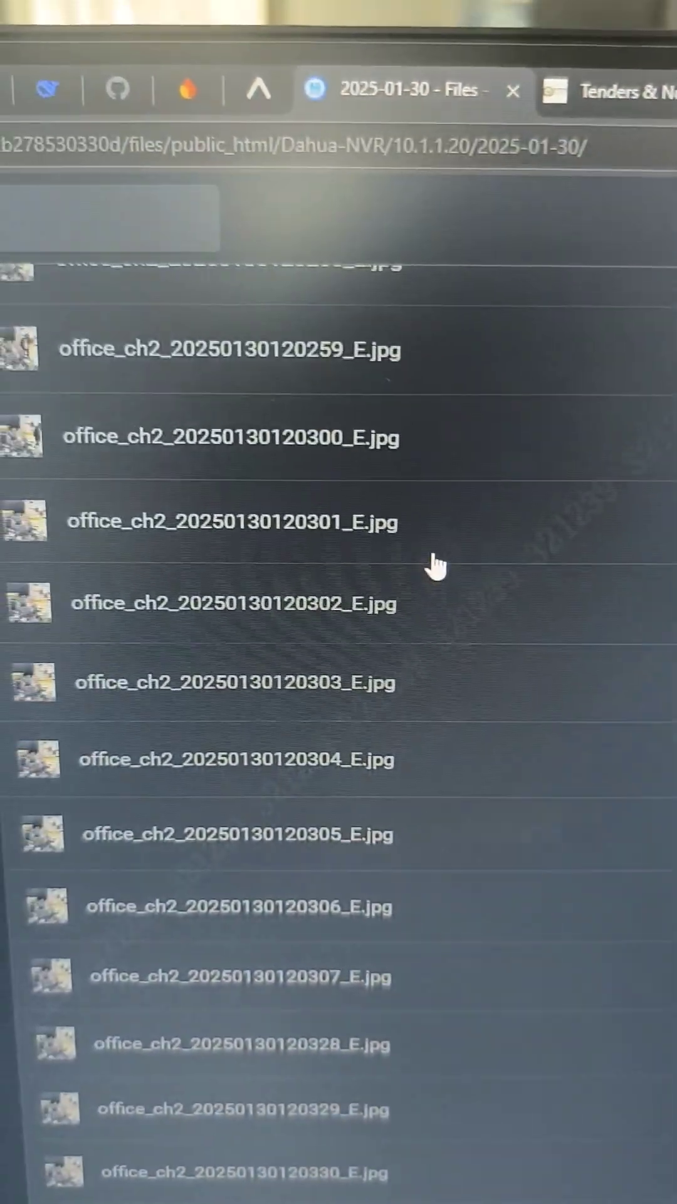
pyautogui.hotkey('alt', 'Left')
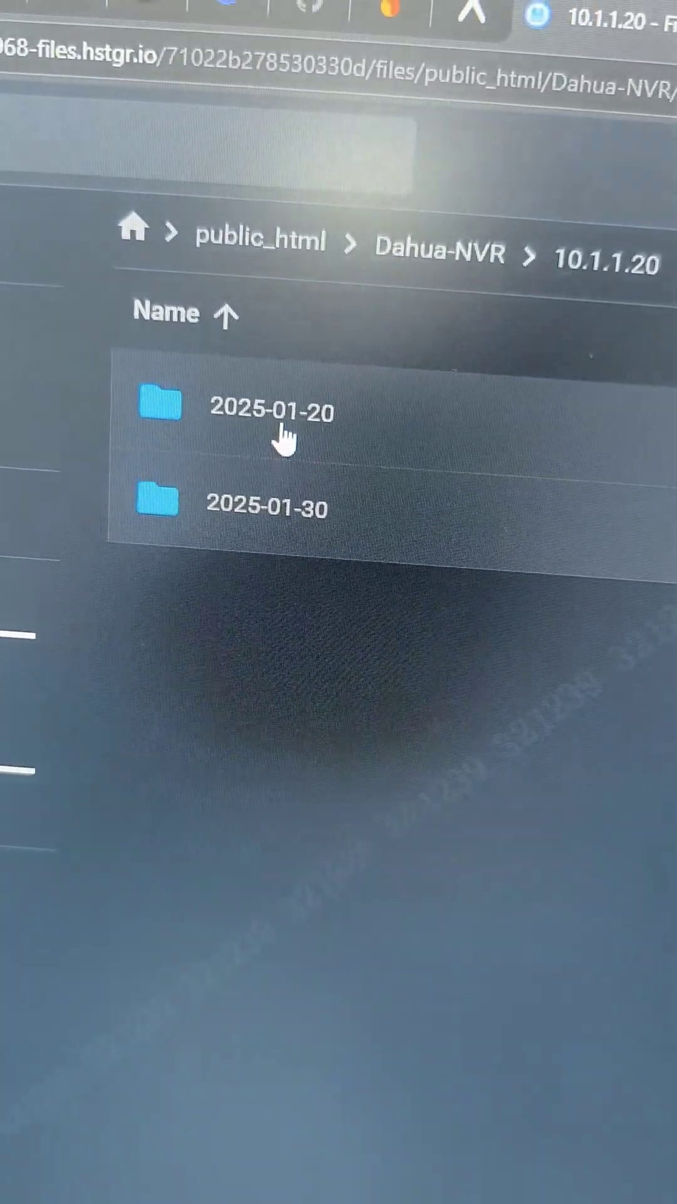
# Open the 2025-01-20 folder and select the office_ch1 recording file.
pyautogui.doubleClick(283, 435)
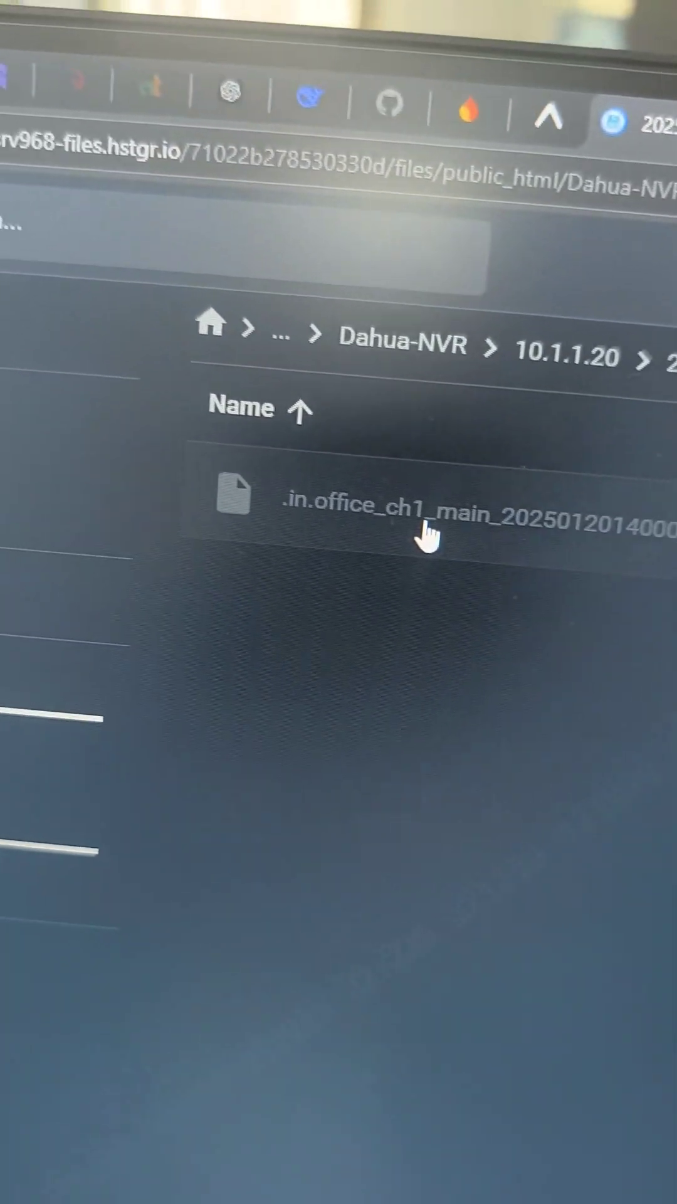
pyautogui.click(426, 531)
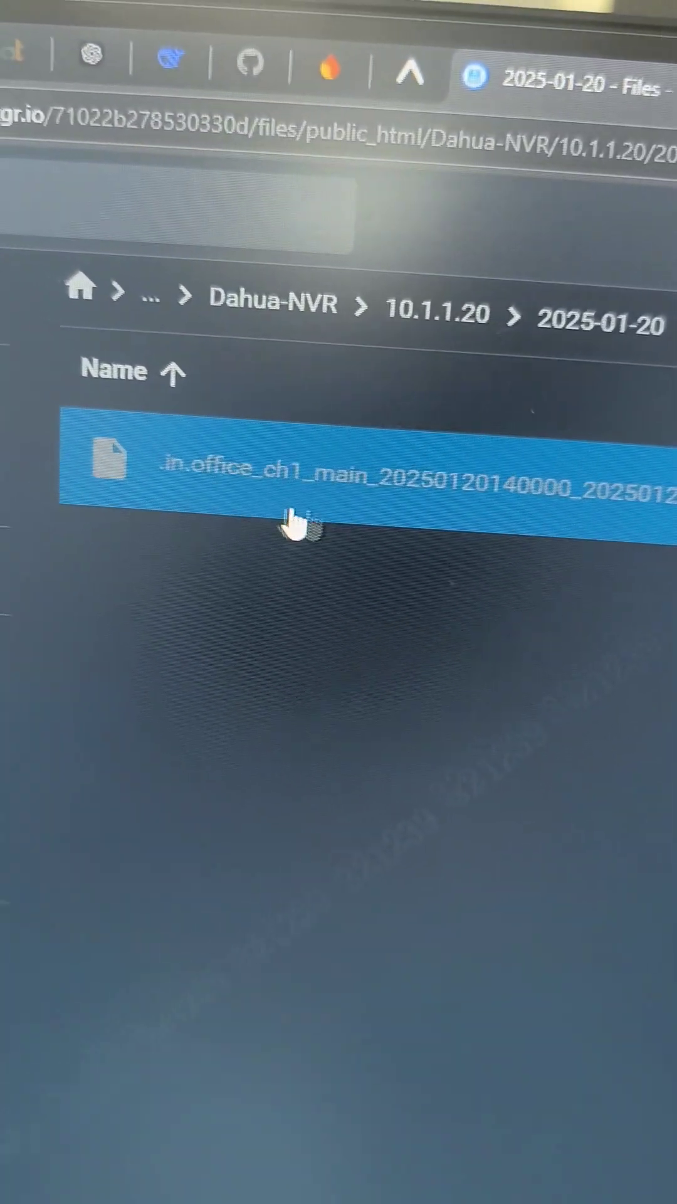